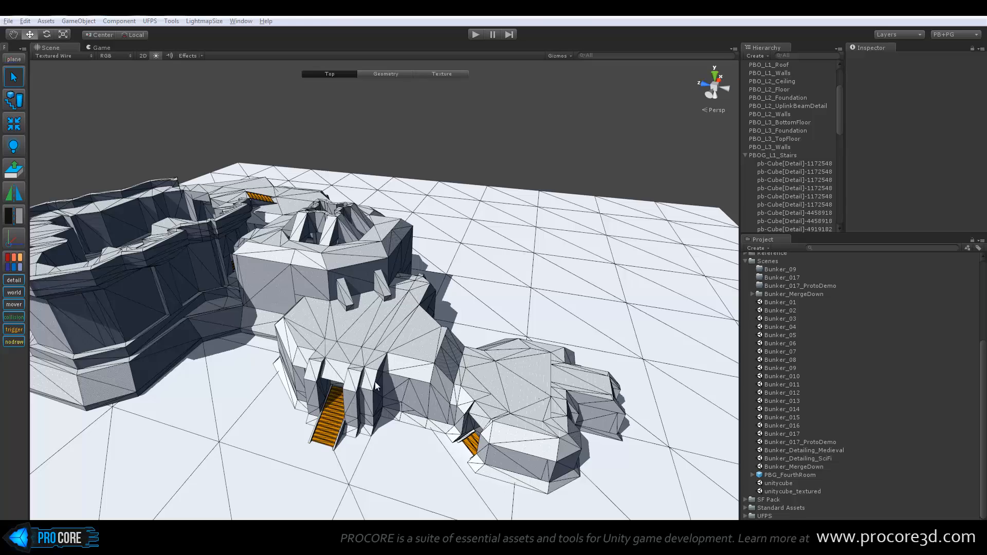
# - Select the PBO_L1_Roof object above the stair entrance and examine its geometry up close
pyautogui.moveTo(433, 376); pyautogui.dragTo(459, 337, button='middle')
pyautogui.scroll(8, 461, 335)
pyautogui.click(268, 324)
pyautogui.keyDown('alt'); pyautogui.moveTo(267, 325); pyautogui.dragTo(380, 325); pyautogui.keyUp('alt')
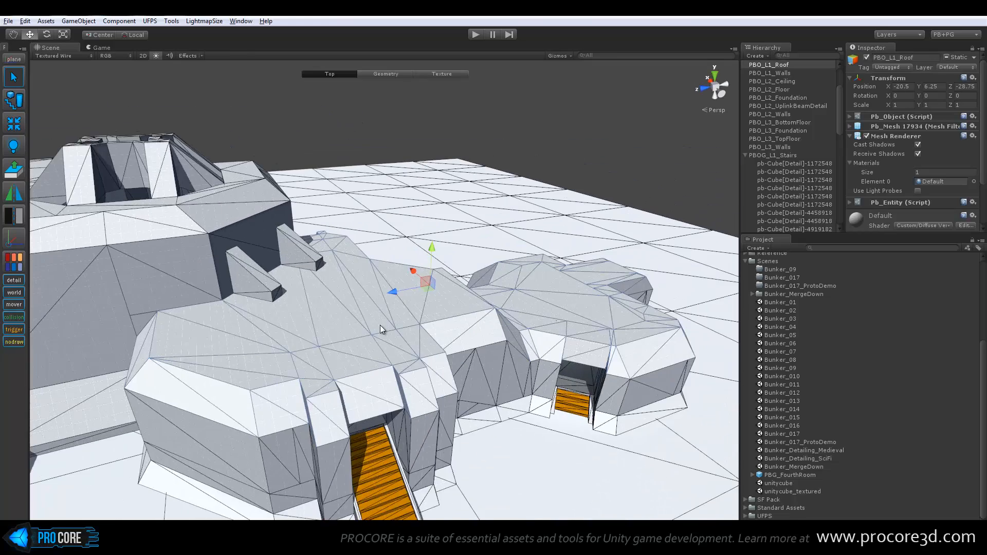
pyautogui.scroll(1, 380, 325)
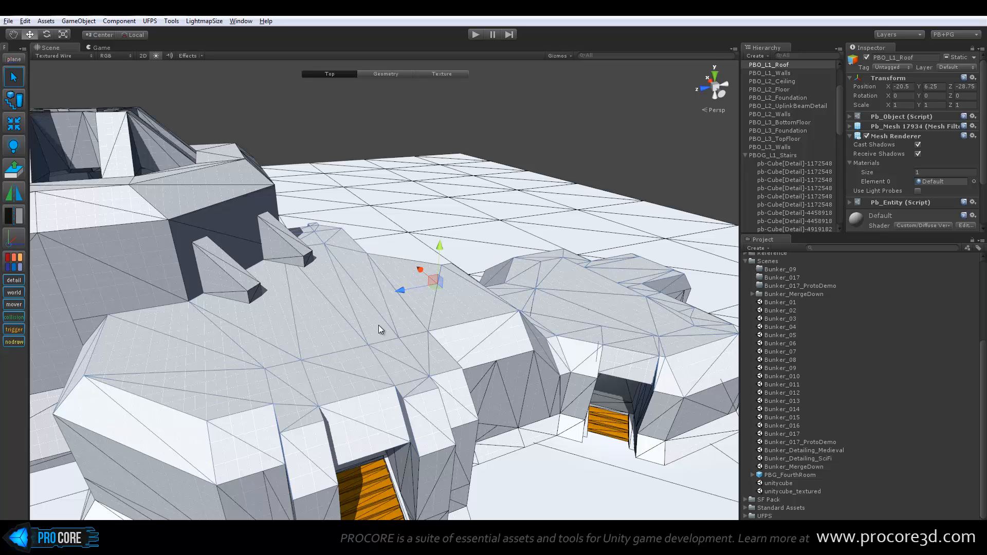
pyautogui.scroll(3, 379, 324)
pyautogui.scroll(-2, 373, 333)
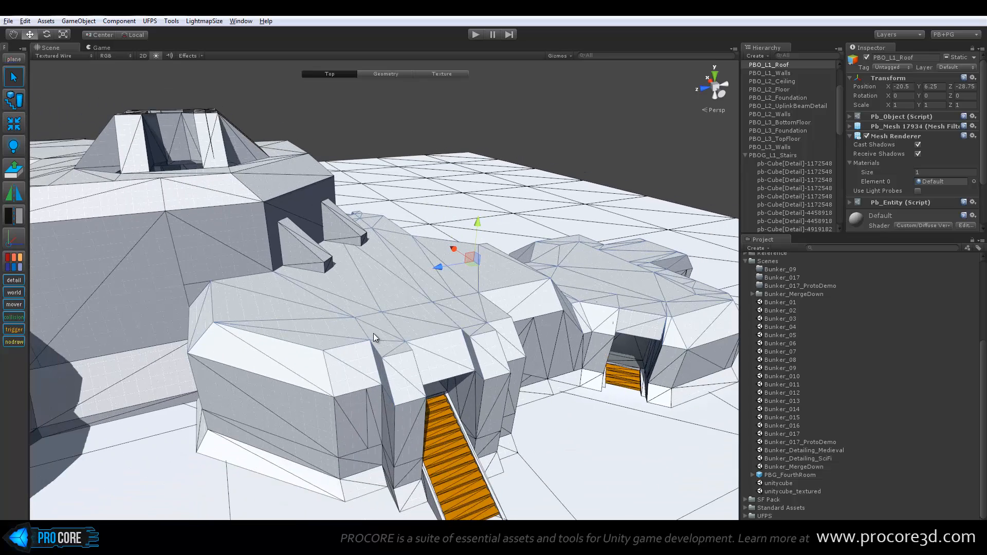
pyautogui.moveTo(373, 333)
pyautogui.keyDown('alt'); pyautogui.mouseDown()
pyautogui.moveTo(328, 334)
pyautogui.moveTo(357, 334)
pyautogui.mouseUp(); pyautogui.keyUp('alt')
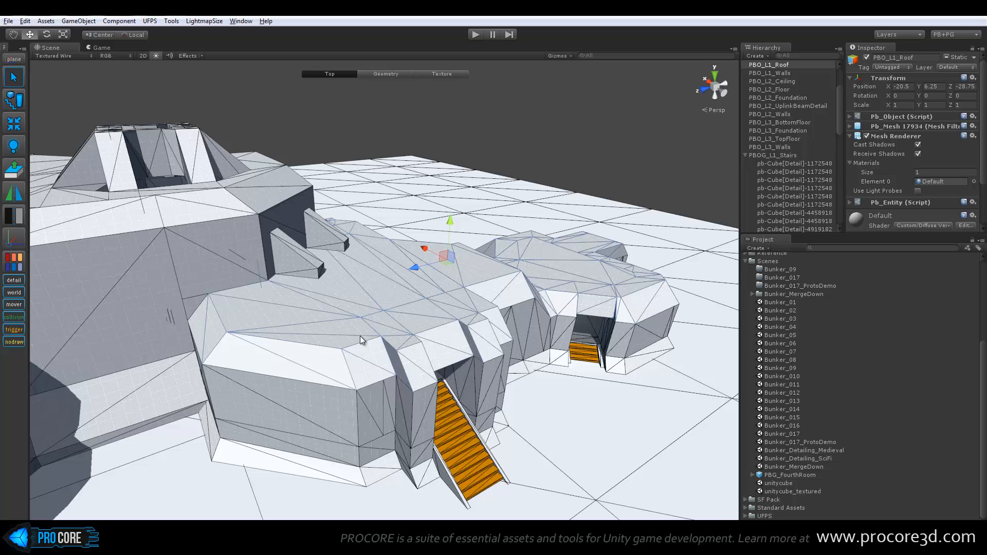
# - Enter vertex editing on the roof and focus on the two selected vertices at its corner edge
pyautogui.press('g')
pyautogui.keyDown('alt'); pyautogui.moveTo(377, 282); pyautogui.dragTo(409, 240); pyautogui.keyUp('alt')
pyautogui.keyDown('alt'); pyautogui.moveTo(508, 300); pyautogui.dragTo(321, 350); pyautogui.keyUp('alt')
pyautogui.press('f')
pyautogui.scroll(-12, 324, 368)
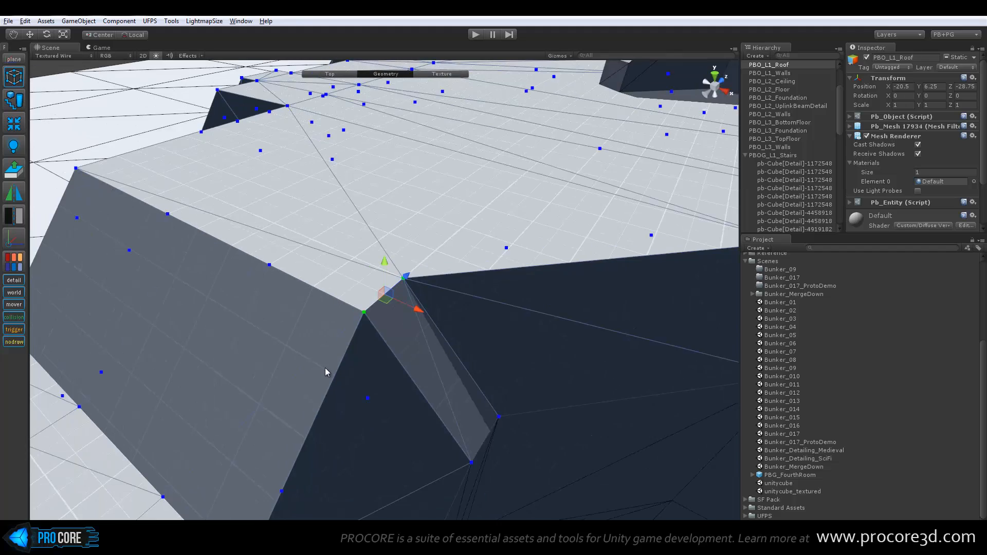
pyautogui.keyDown('alt'); pyautogui.moveTo(465, 365); pyautogui.dragTo(395, 361); pyautogui.keyUp('alt')
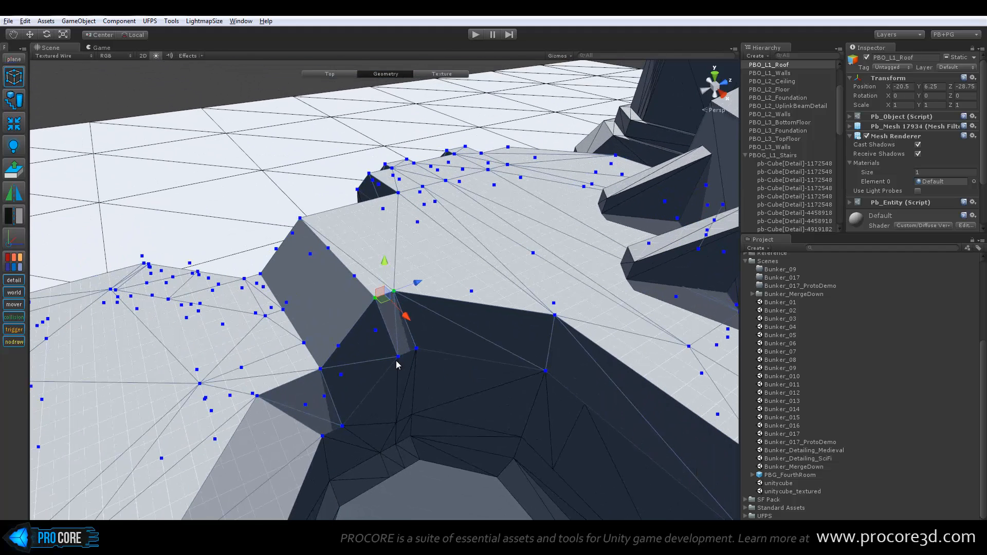
pyautogui.keyDown('alt'); pyautogui.moveTo(397, 364); pyautogui.dragTo(406, 358); pyautogui.keyUp('alt')
pyautogui.scroll(2, 406, 358)
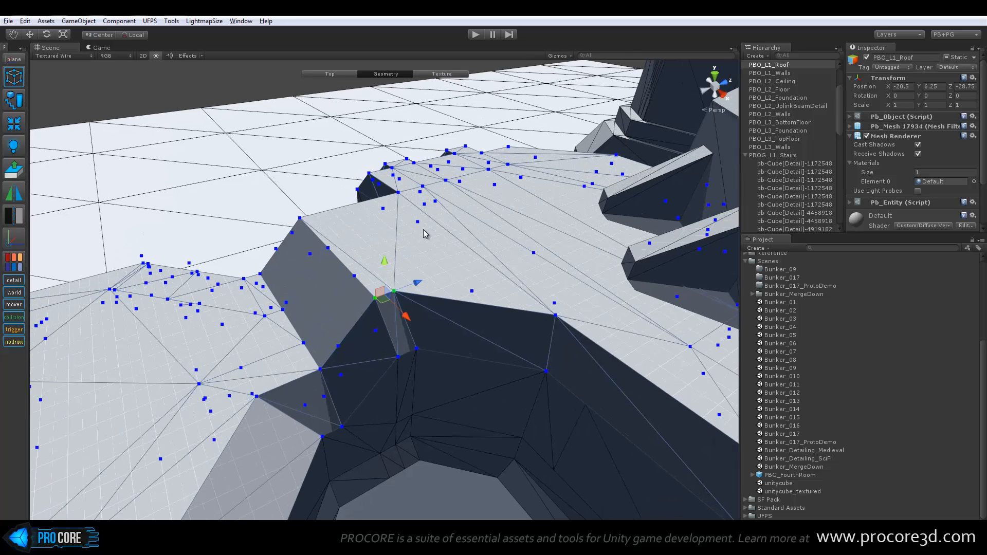
# - Set the scene view to Textured and connect the selected roof vertices beside the stair entrance
pyautogui.keyDown('alt'); pyautogui.moveTo(317, 249); pyautogui.dragTo(602, 275); pyautogui.keyUp('alt')
pyautogui.scroll(-3, 294, 292)
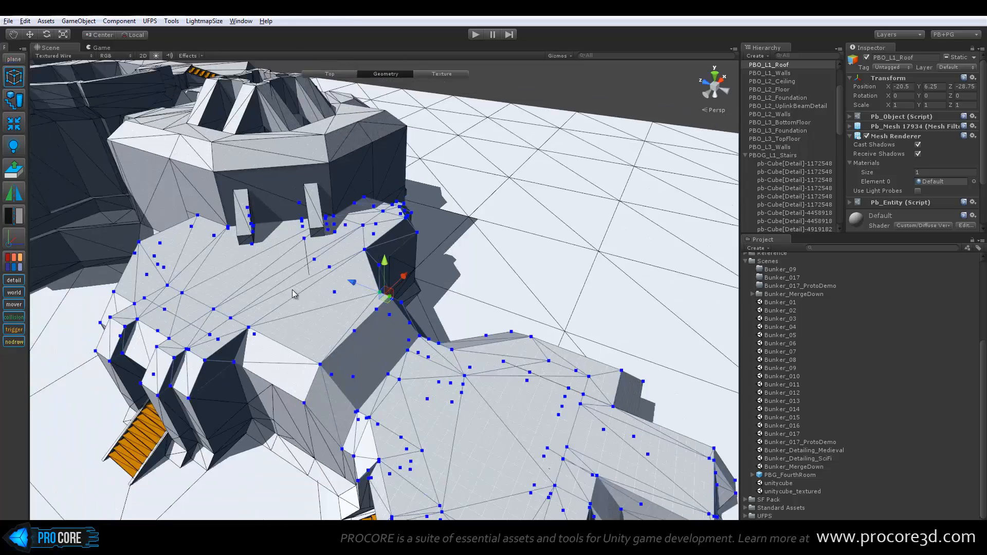
pyautogui.moveTo(224, 295); pyautogui.dragTo(431, 250, button='middle')
pyautogui.scroll(4, 430, 255)
pyautogui.keyDown('alt'); pyautogui.moveTo(406, 270); pyautogui.dragTo(447, 273); pyautogui.keyUp('alt')
pyautogui.moveTo(349, 239); pyautogui.dragTo(379, 268, button='middle')
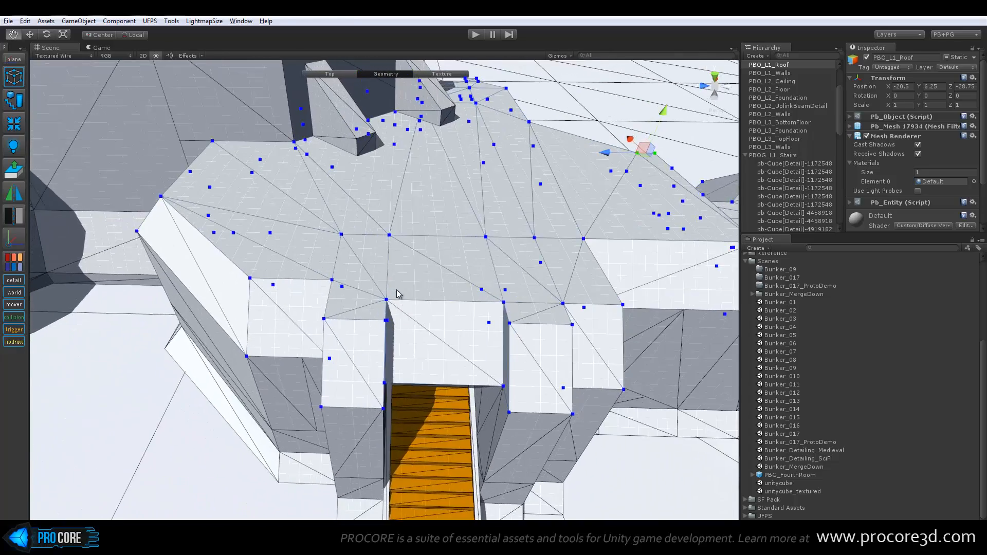
pyautogui.scroll(3, 378, 266)
pyautogui.scroll(3, 377, 267)
pyautogui.keyDown('alt'); pyautogui.moveTo(378, 268); pyautogui.dragTo(423, 274); pyautogui.keyUp('alt')
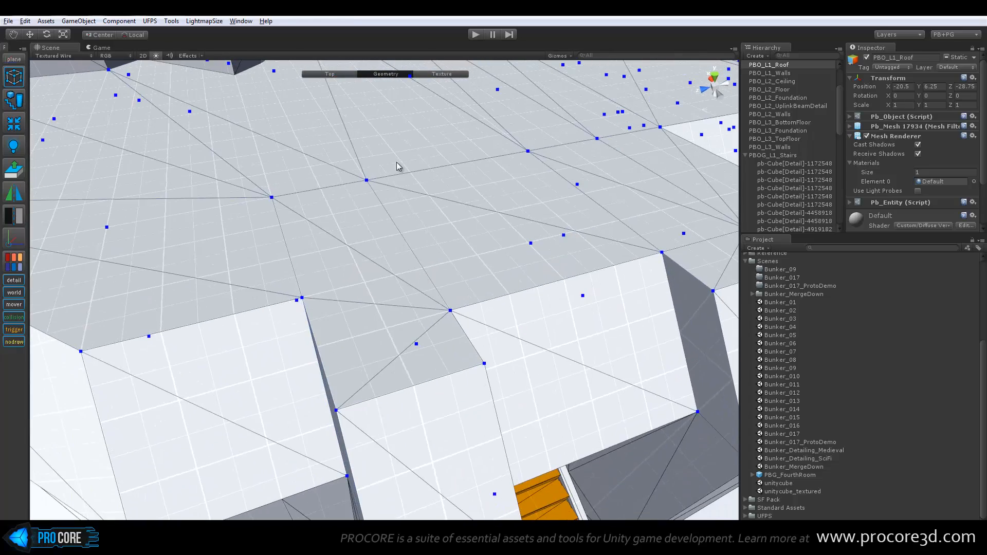
pyautogui.moveTo(425, 242); pyautogui.dragTo(528, 294, button='middle')
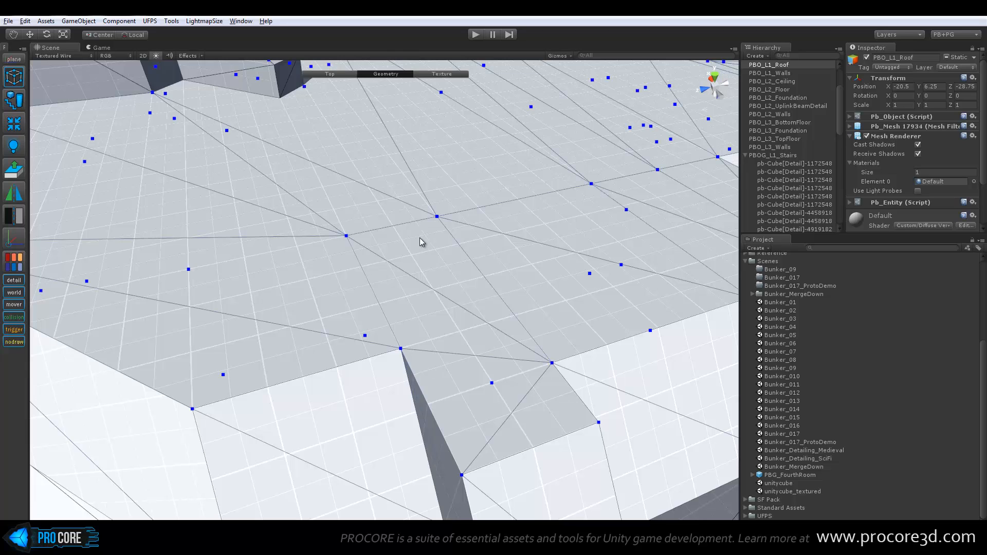
pyautogui.moveTo(423, 208); pyautogui.dragTo(466, 234)
pyautogui.keyDown('shift'); pyautogui.click(406, 358); pyautogui.keyUp('shift')
pyautogui.keyDown('alt'); pyautogui.moveTo(411, 362); pyautogui.dragTo(356, 211); pyautogui.keyUp('alt')
pyautogui.click(57, 56)
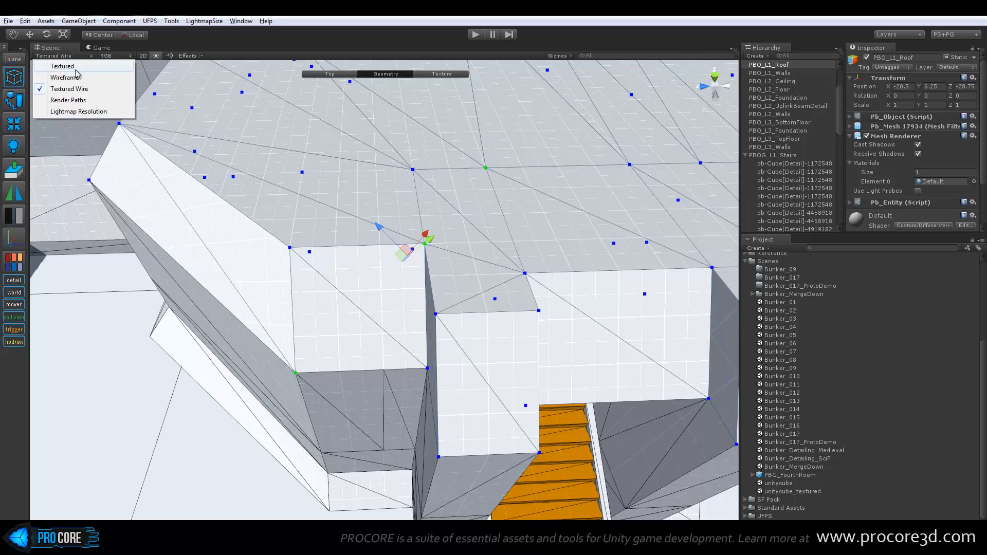
pyautogui.click(62, 66)
pyautogui.keyDown('alt'); pyautogui.moveTo(277, 293); pyautogui.dragTo(476, 254); pyautogui.keyUp('alt')
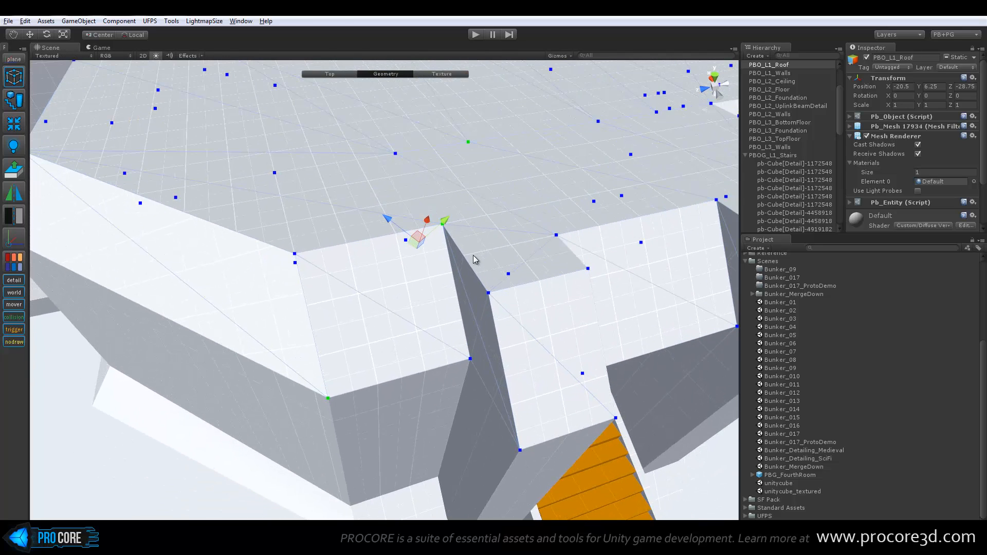
pyautogui.press('alt')
pyautogui.hotkey('alt', 'e')
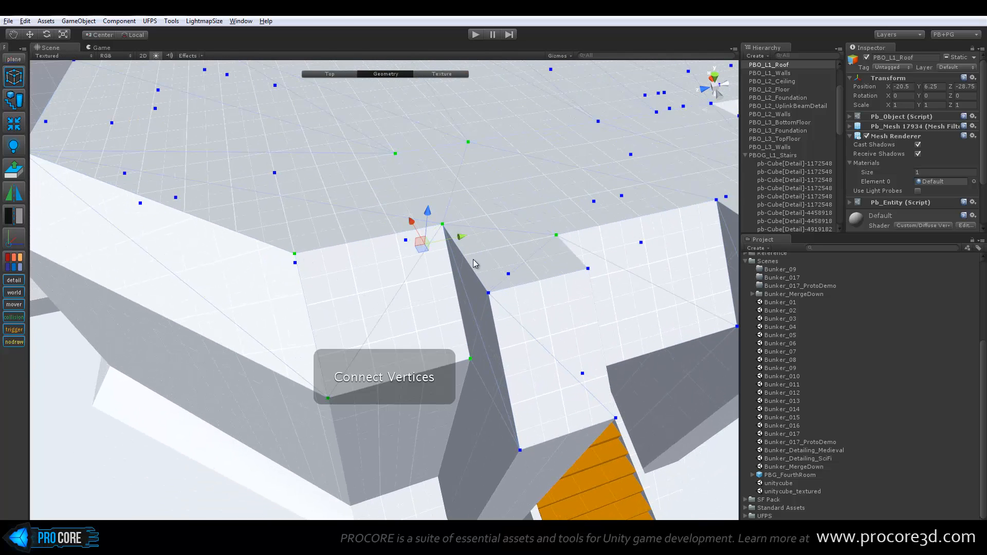
# - Switch to edge editing and connect roof edges around the stair entrance
pyautogui.keyDown('alt'); pyautogui.moveTo(476, 294); pyautogui.dragTo(468, 149); pyautogui.keyUp('alt')
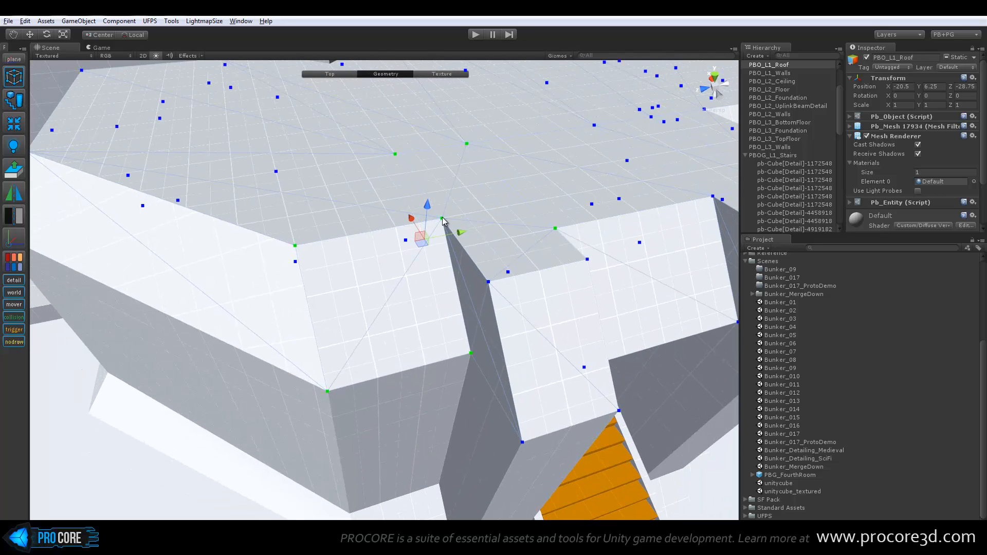
pyautogui.keyDown('alt'); pyautogui.moveTo(469, 152); pyautogui.dragTo(483, 203); pyautogui.keyUp('alt')
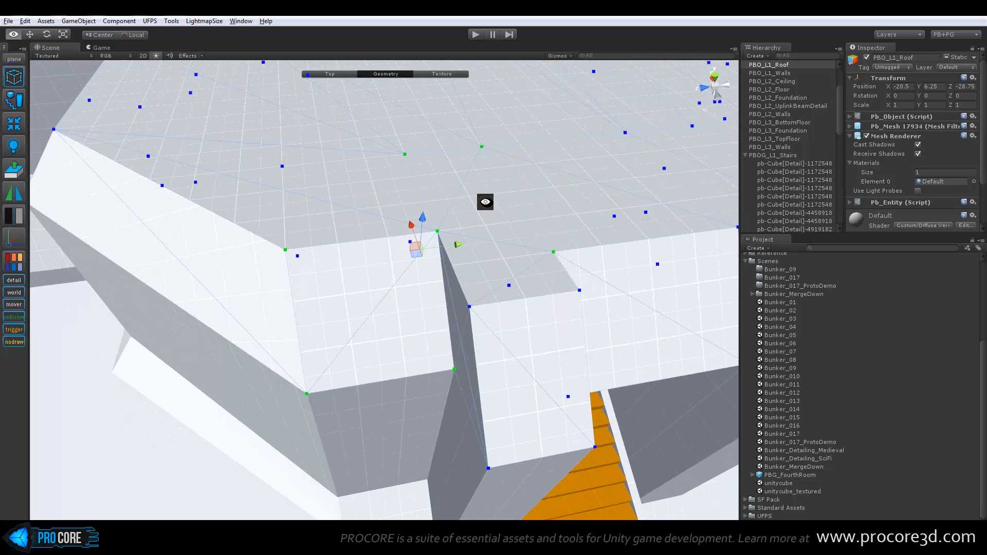
pyautogui.press('h')
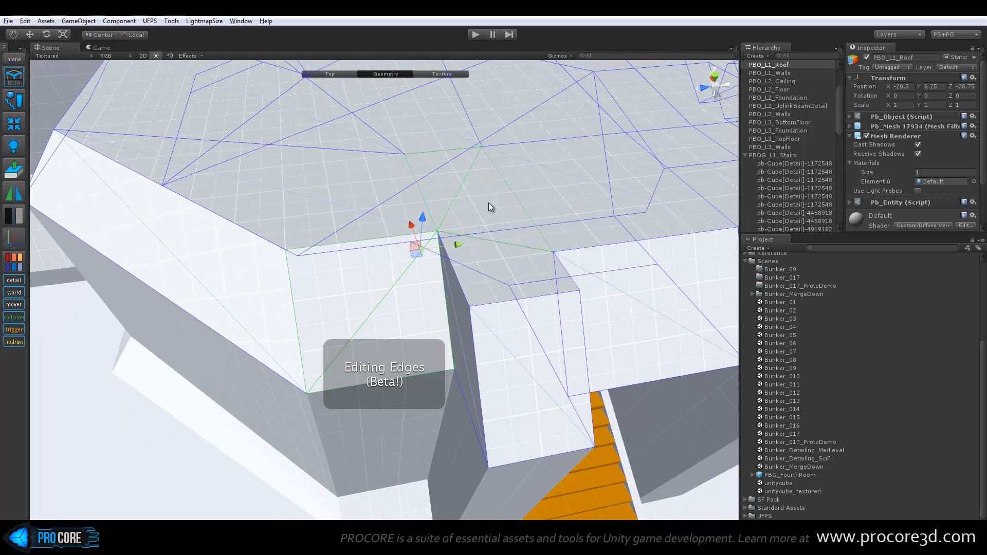
pyautogui.keyDown('alt'); pyautogui.moveTo(488, 207); pyautogui.dragTo(411, 175); pyautogui.keyUp('alt')
pyautogui.keyDown('shift'); pyautogui.click(423, 269); pyautogui.keyUp('shift')
pyautogui.press('alt')
pyautogui.hotkey('alt', 'e')
pyautogui.click(373, 207)
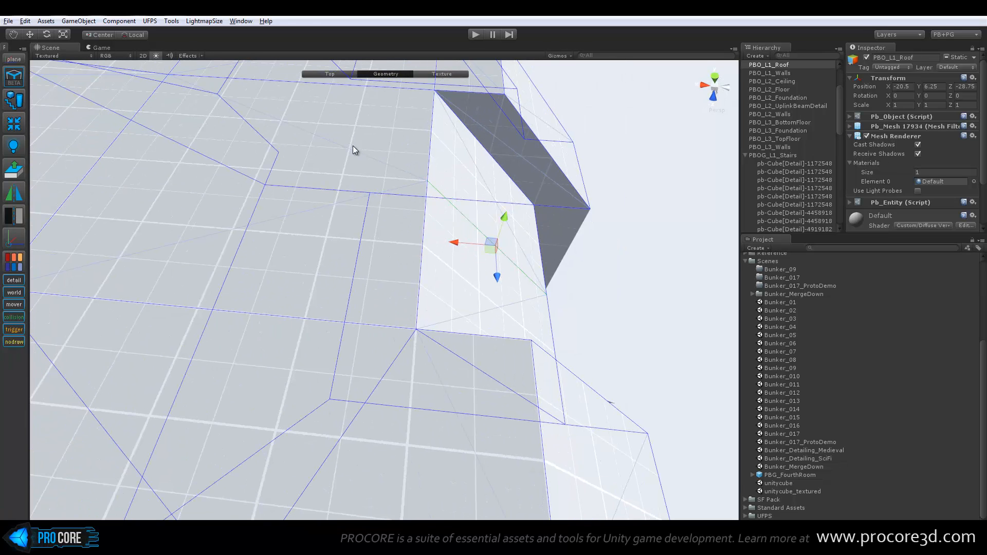
pyautogui.keyDown('alt'); pyautogui.moveTo(420, 207); pyautogui.dragTo(414, 273); pyautogui.keyUp('alt')
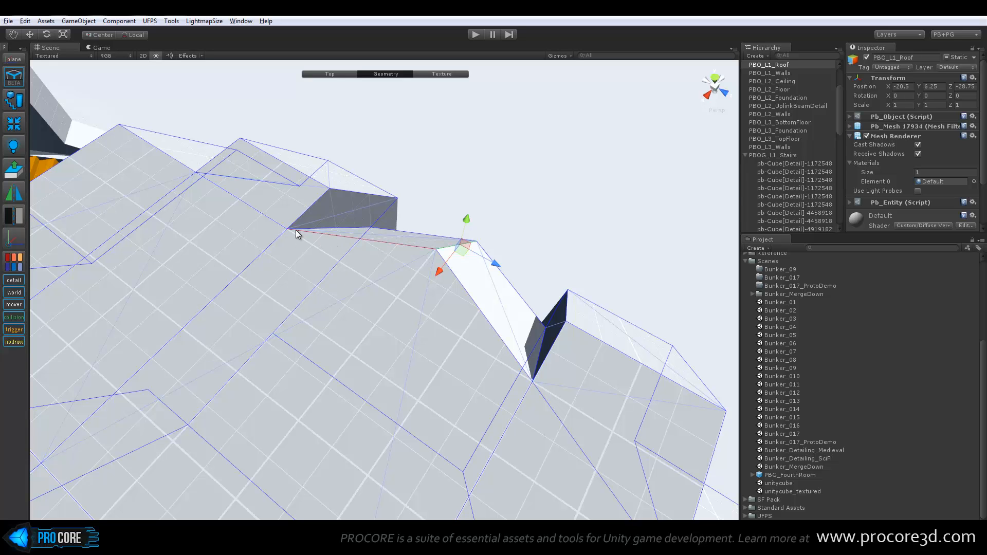
pyautogui.click(507, 293)
pyautogui.keyDown('alt'); pyautogui.moveTo(507, 293); pyautogui.dragTo(267, 239); pyautogui.keyUp('alt')
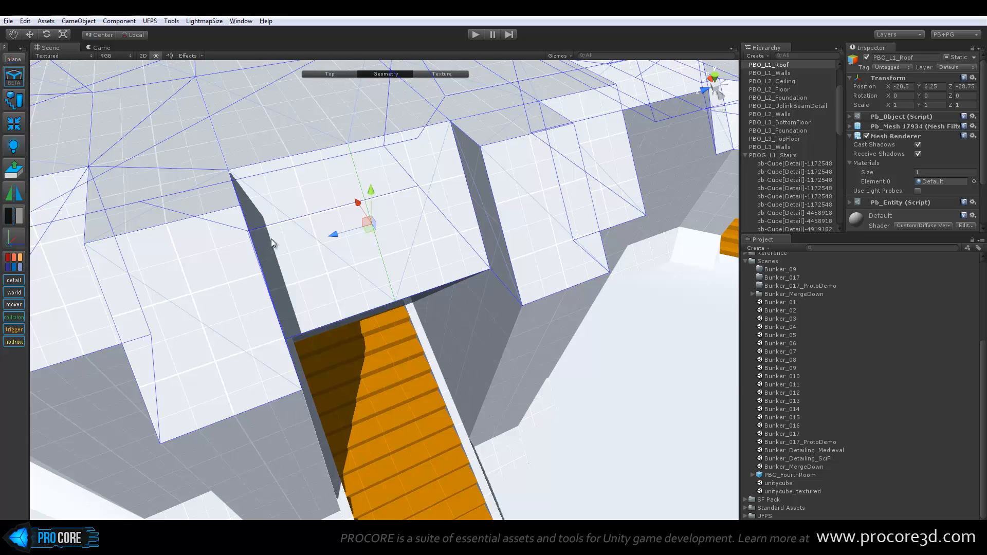
# - Switch to face editing and subdivide the PBO_L1_Walls faces of the pillar beside the stairs
pyautogui.moveTo(270, 239); pyautogui.dragTo(478, 292, button='middle')
pyautogui.scroll(-3, 478, 293)
pyautogui.moveTo(387, 308)
pyautogui.keyDown('alt'); pyautogui.mouseDown()
pyautogui.moveTo(425, 255)
pyautogui.moveTo(381, 315)
pyautogui.mouseUp(); pyautogui.keyUp('alt')
pyautogui.press('h')
pyautogui.click(382, 315)
pyautogui.keyDown('alt'); pyautogui.moveTo(452, 346); pyautogui.dragTo(372, 301); pyautogui.keyUp('alt')
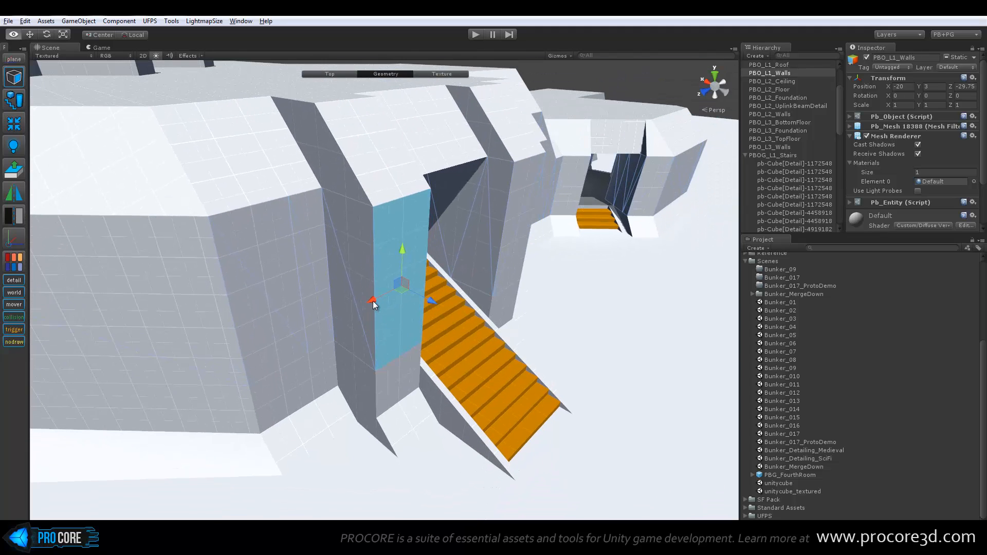
pyautogui.moveTo(384, 239)
pyautogui.keyDown('alt'); pyautogui.mouseDown()
pyautogui.moveTo(441, 248)
pyautogui.moveTo(384, 251)
pyautogui.mouseUp(); pyautogui.keyUp('alt')
pyautogui.hotkey('alt', 's')
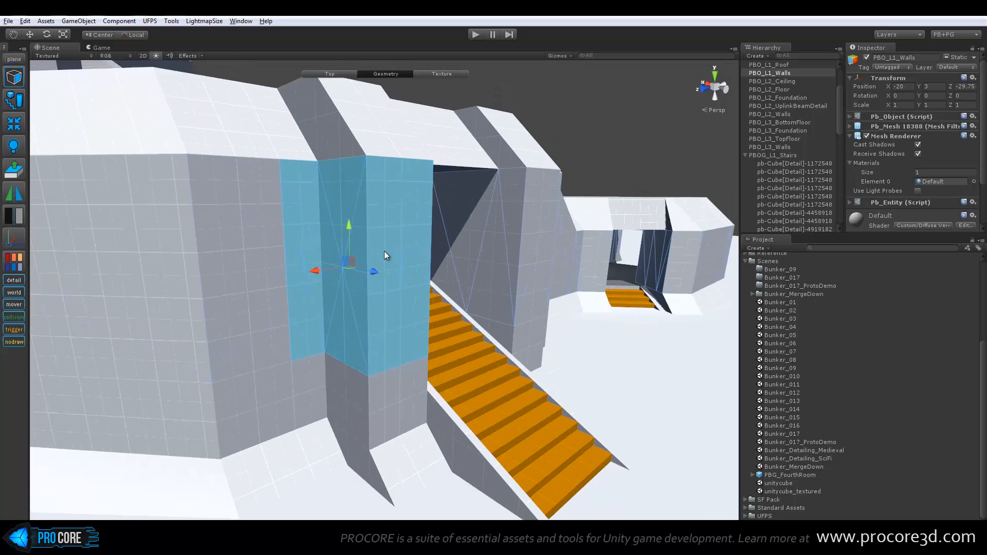
# - Select the smaller faces of the subdivided pillar and adjoining wall one by one to check the subdivision
pyautogui.scroll(2, 385, 251)
pyautogui.click(379, 210)
pyautogui.click(416, 229)
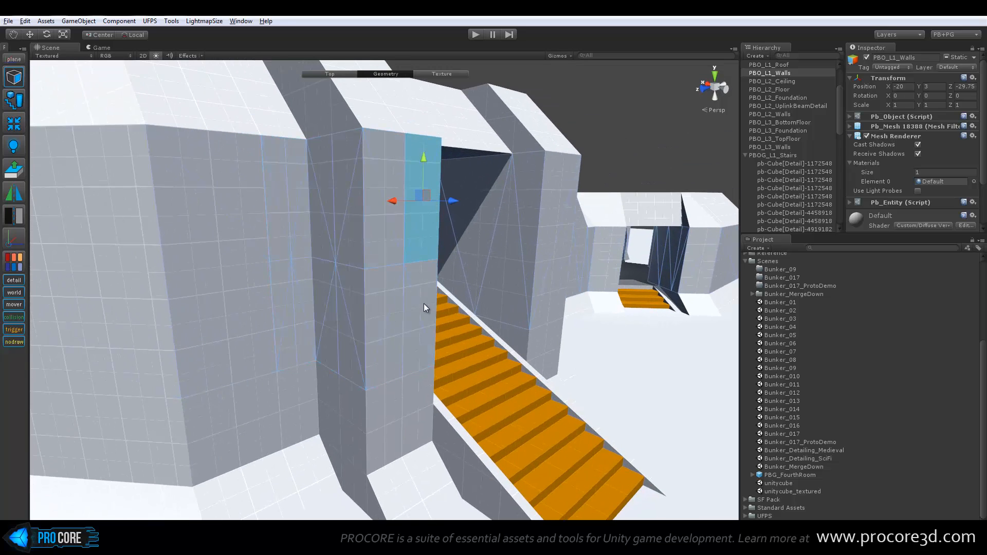
pyautogui.click(424, 303)
pyautogui.click(380, 284)
pyautogui.click(343, 284)
pyautogui.click(337, 208)
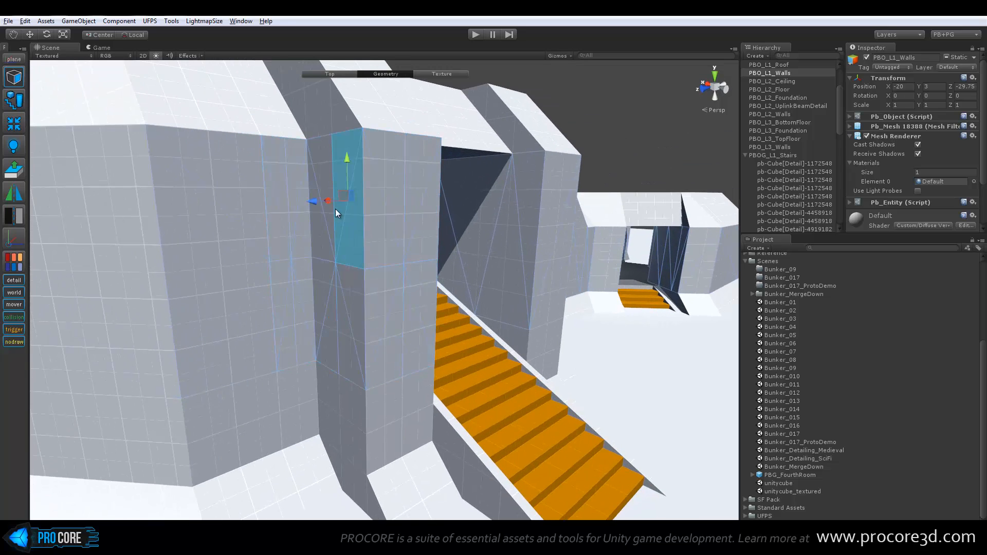
pyautogui.click(322, 226)
pyautogui.click(296, 232)
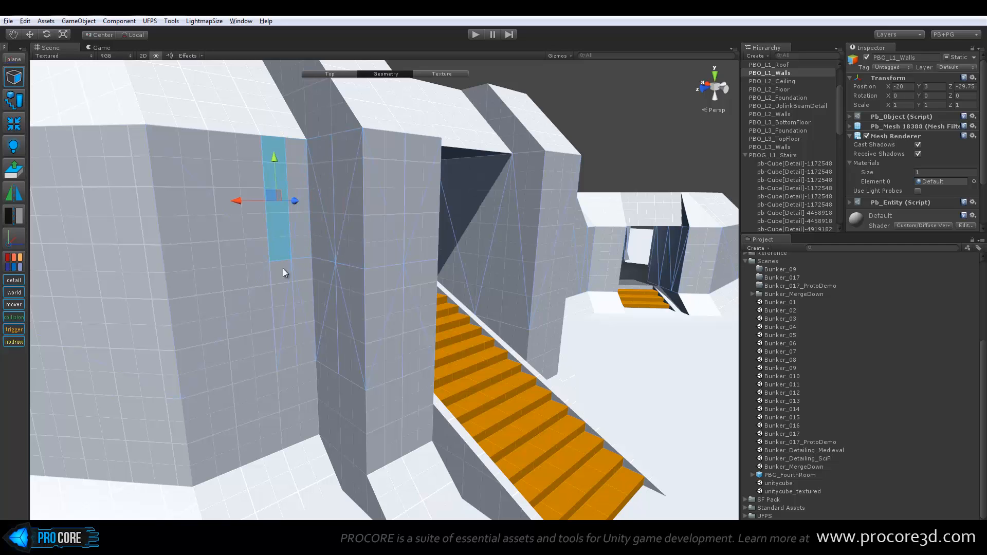
pyautogui.click(291, 285)
pyautogui.moveTo(329, 236)
pyautogui.keyDown('alt'); pyautogui.mouseDown()
pyautogui.moveTo(385, 257)
pyautogui.moveTo(326, 224)
pyautogui.mouseUp(); pyautogui.keyUp('alt')
pyautogui.click(327, 226)
pyautogui.click(352, 227)
# - Select an upper front face of the subdivided pillar and grow the selection repeatedly onto the neighbouring wall faces
pyautogui.keyDown('alt'); pyautogui.moveTo(453, 260); pyautogui.dragTo(405, 229); pyautogui.keyUp('alt')
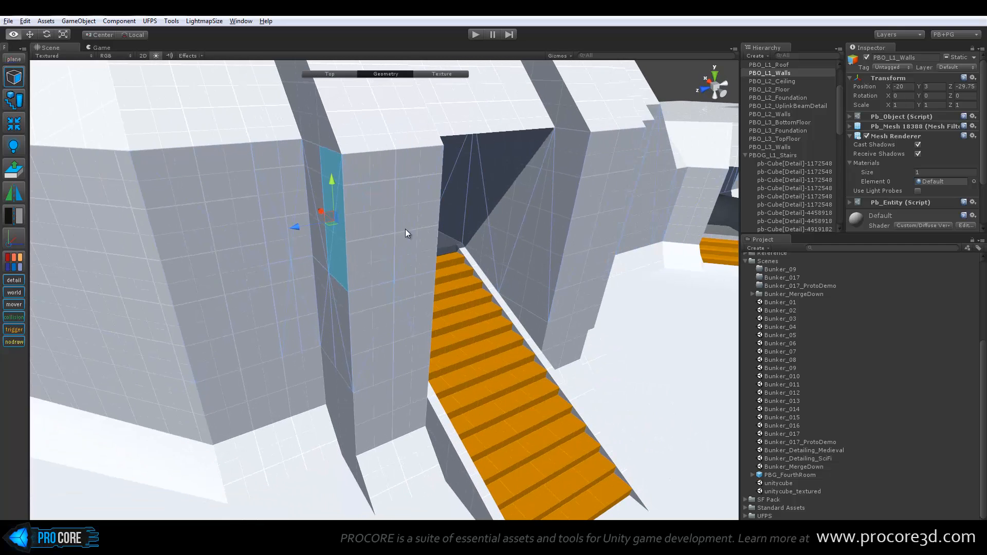
pyautogui.click(408, 221)
pyautogui.keyDown('alt'); pyautogui.moveTo(304, 214); pyautogui.dragTo(428, 260); pyautogui.keyUp('alt')
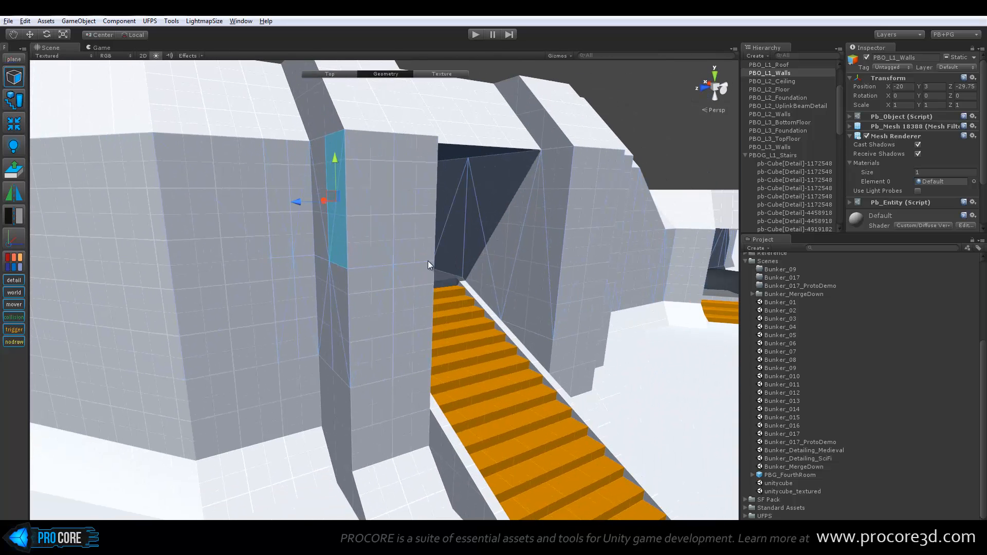
pyautogui.click(372, 212)
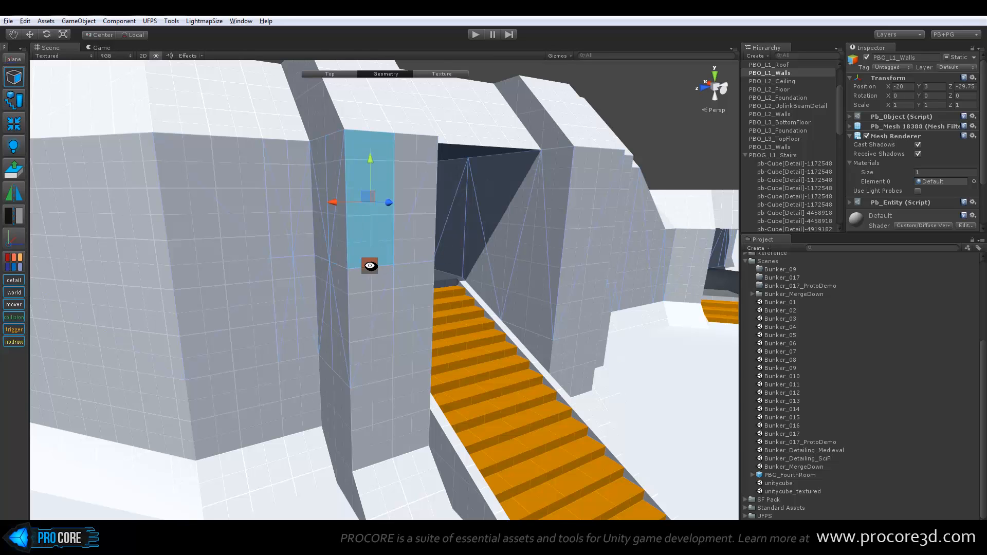
pyautogui.keyDown('alt'); pyautogui.moveTo(369, 266); pyautogui.dragTo(452, 243); pyautogui.keyUp('alt')
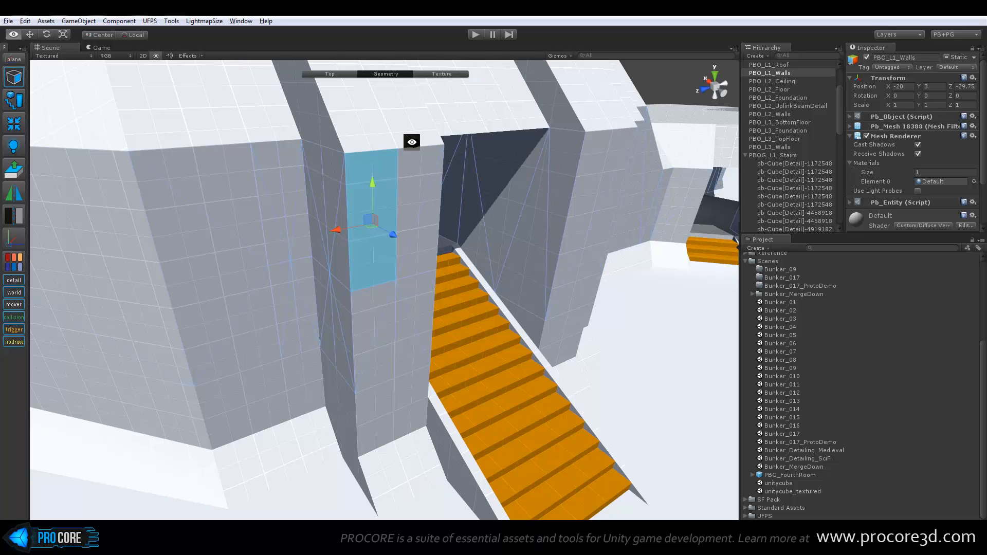
pyautogui.hotkey('alt', 'g')
pyautogui.hotkey('alt', 'g')
pyautogui.hotkey('alt', 'g')
pyautogui.hotkey('alt', 'g')
pyautogui.hotkey('alt', 'g')
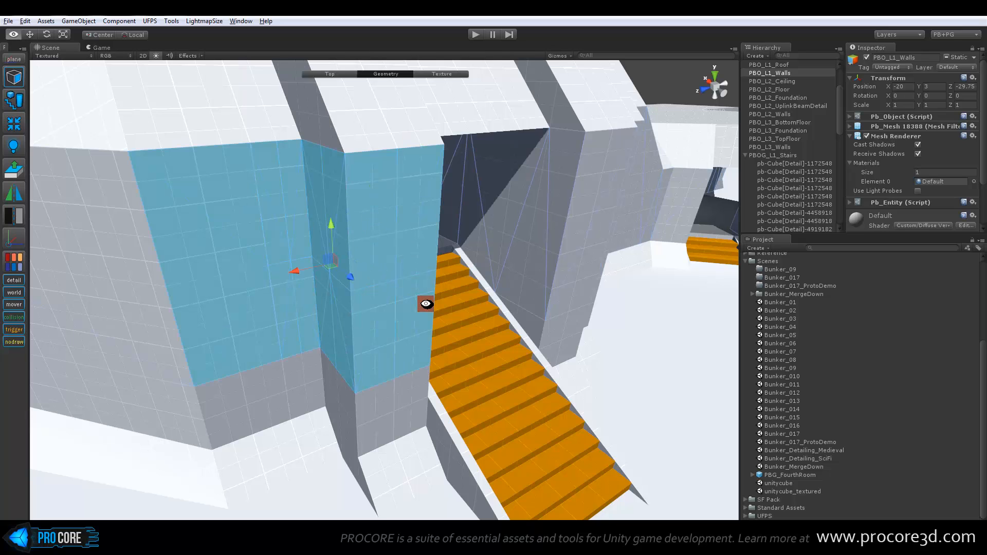
# - Replace the grown selection with a single wall face and return to object-level editing
pyautogui.keyDown('alt'); pyautogui.moveTo(426, 303); pyautogui.dragTo(293, 260); pyautogui.keyUp('alt')
pyautogui.click(393, 259)
pyautogui.click(293, 260)
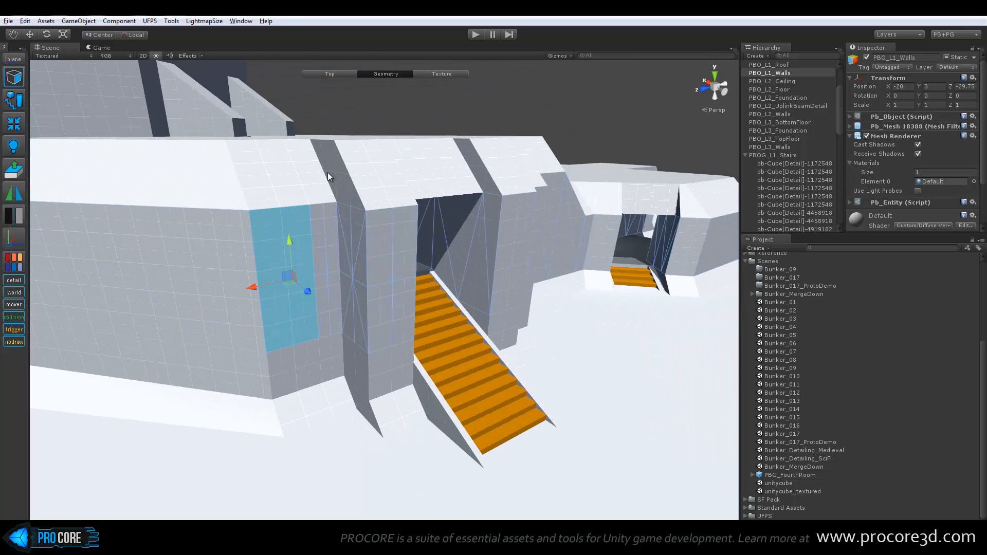
pyautogui.press('Escape')
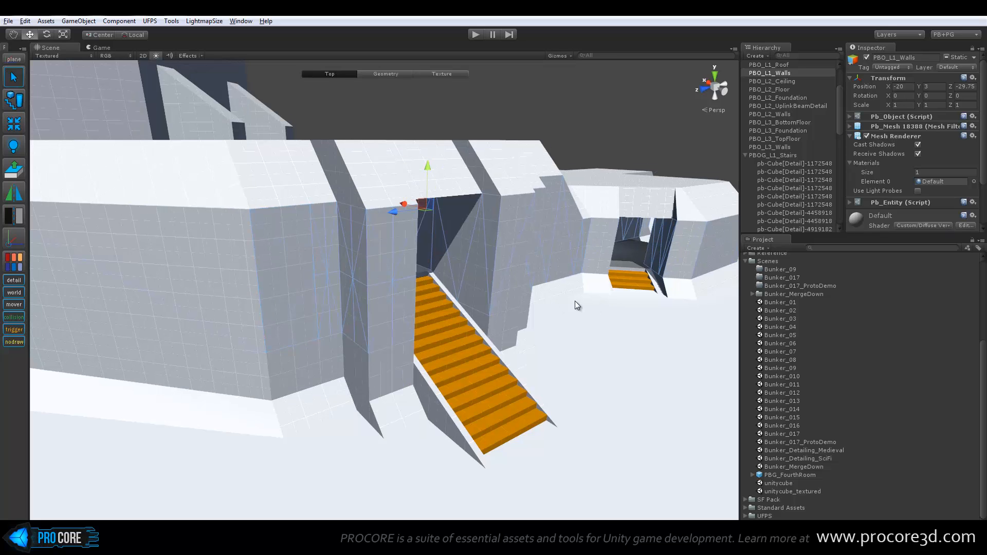
# - Switch PBO_L1_Walls to vertex editing and select the upper front corner vertex of the pillar beside the stairs
pyautogui.keyDown('alt'); pyautogui.moveTo(574, 300); pyautogui.dragTo(453, 340); pyautogui.keyUp('alt')
pyautogui.scroll(6, 427, 298)
pyautogui.keyDown('alt'); pyautogui.moveTo(484, 296); pyautogui.dragTo(434, 291); pyautogui.keyUp('alt')
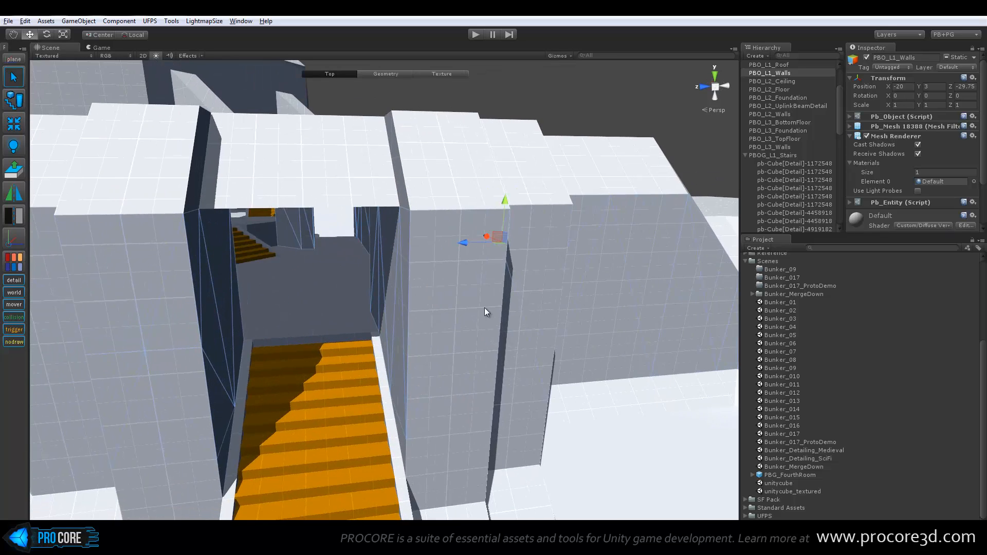
pyautogui.moveTo(474, 311); pyautogui.dragTo(455, 317, button='middle')
pyautogui.press('g')
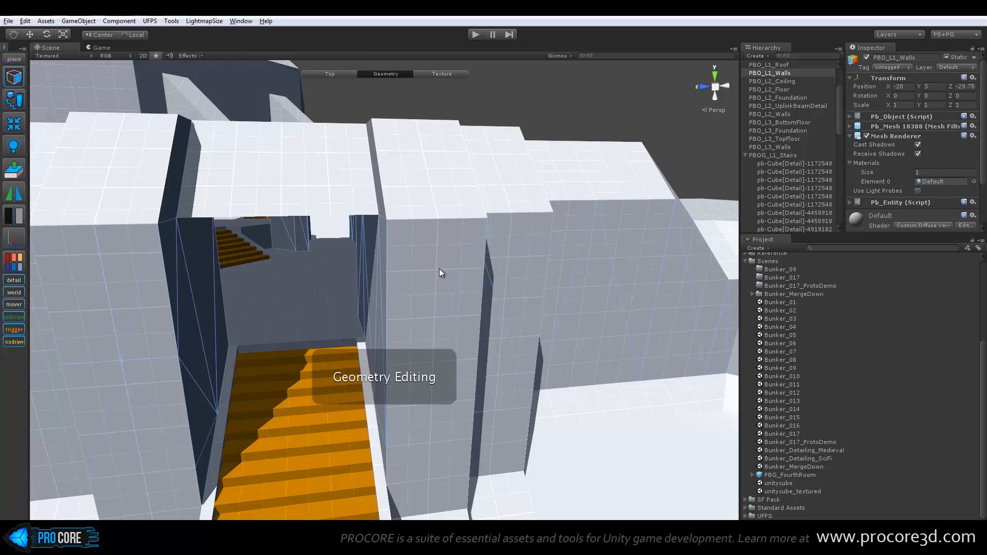
pyautogui.press('h')
pyautogui.moveTo(500, 214); pyautogui.dragTo(481, 229)
pyautogui.keyDown('alt'); pyautogui.moveTo(481, 266); pyautogui.dragTo(530, 308); pyautogui.keyUp('alt')
pyautogui.moveTo(526, 314); pyautogui.dragTo(460, 403, button='middle')
pyautogui.scroll(2, 411, 368)
pyautogui.keyDown('alt'); pyautogui.moveTo(509, 373); pyautogui.dragTo(226, 411); pyautogui.keyUp('alt')
pyautogui.scroll(3, 380, 398)
pyautogui.moveTo(406, 400); pyautogui.dragTo(306, 329, button='middle')
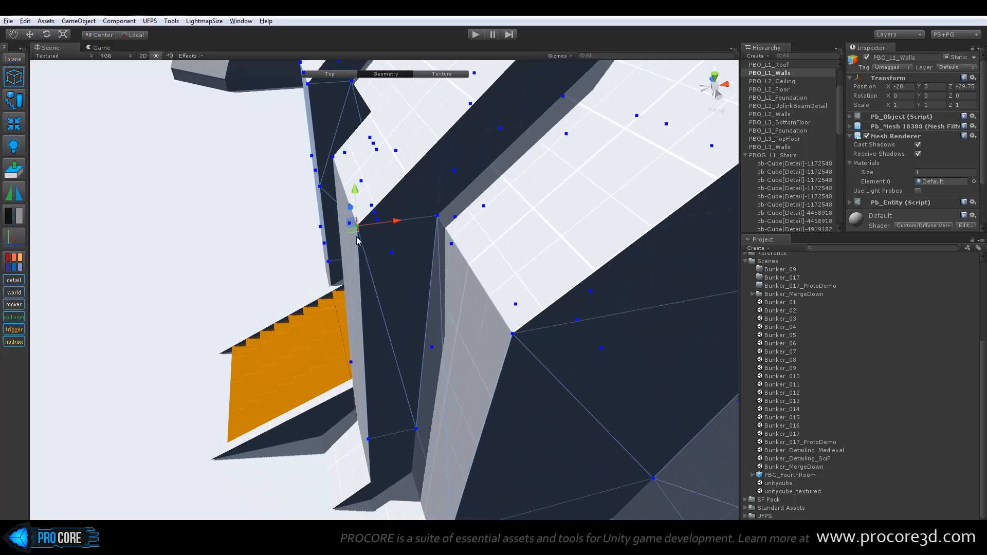
# - Snap the pillar's upper corner vertex onto the neighbouring vertex at the inner corner of the recess
pyautogui.moveTo(369, 439); pyautogui.dragTo(435, 238)
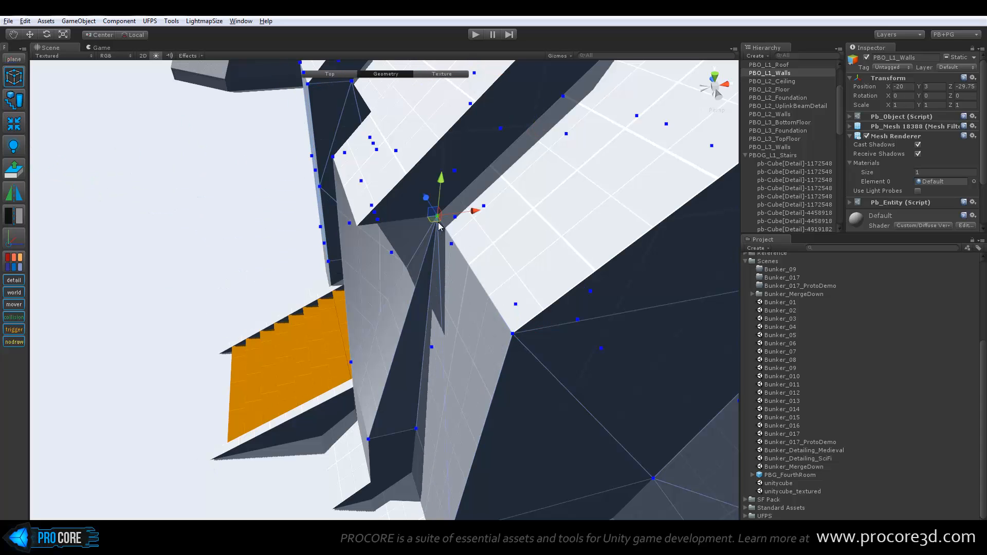
pyautogui.scroll(3, 430, 221)
pyautogui.scroll(-2, 430, 221)
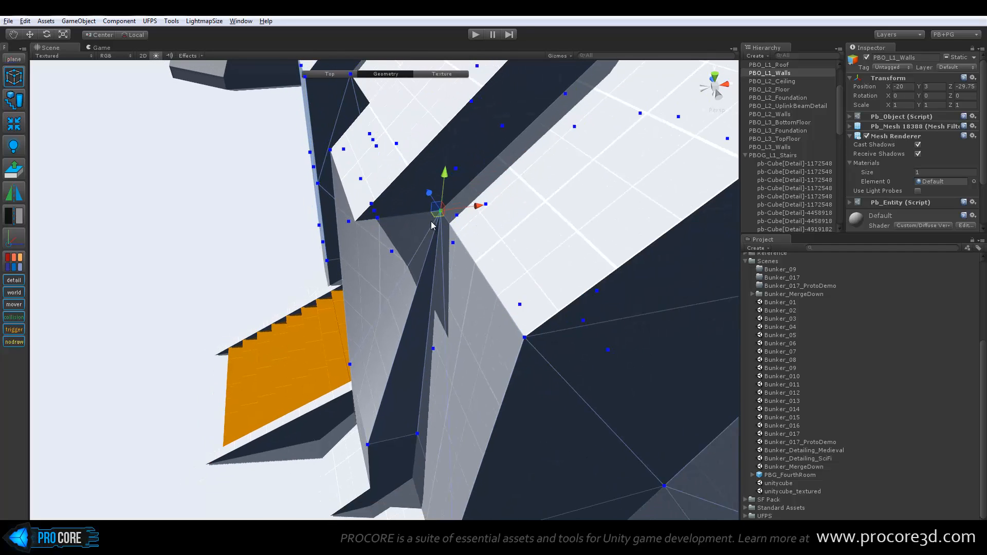
pyautogui.keyDown('alt'); pyautogui.moveTo(435, 216); pyautogui.dragTo(446, 243); pyautogui.keyUp('alt')
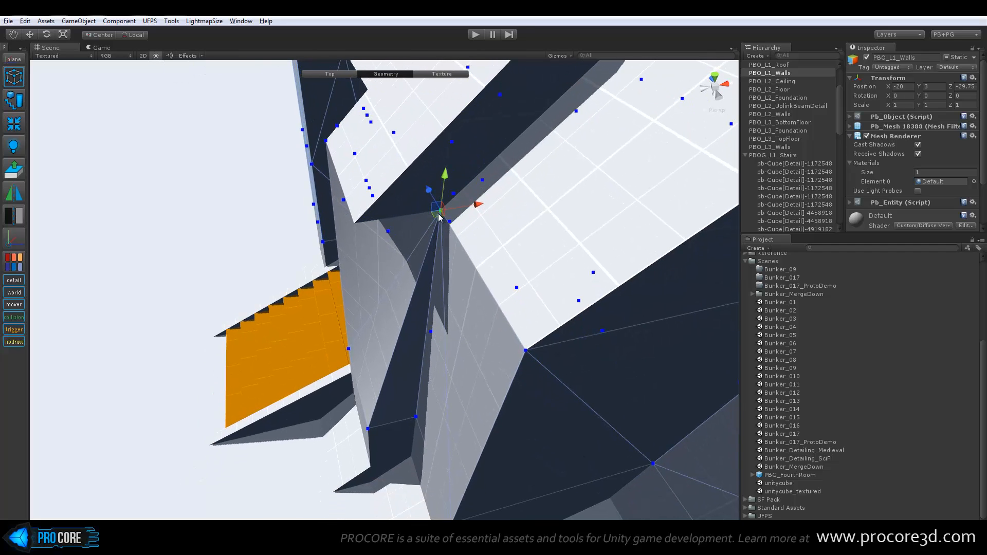
# - Try moving the corner vertex along the X axis only, level with the neighbouring vertex, and undo the move
pyautogui.press('x')
pyautogui.moveTo(441, 216)
pyautogui.mouseDown()
pyautogui.moveTo(380, 220)
pyautogui.moveTo(393, 228)
pyautogui.moveTo(323, 144)
pyautogui.moveTo(356, 265)
pyautogui.moveTo(354, 454)
pyautogui.moveTo(374, 470)
pyautogui.moveTo(469, 408)
pyautogui.moveTo(441, 214)
pyautogui.mouseUp()
pyautogui.press('x')
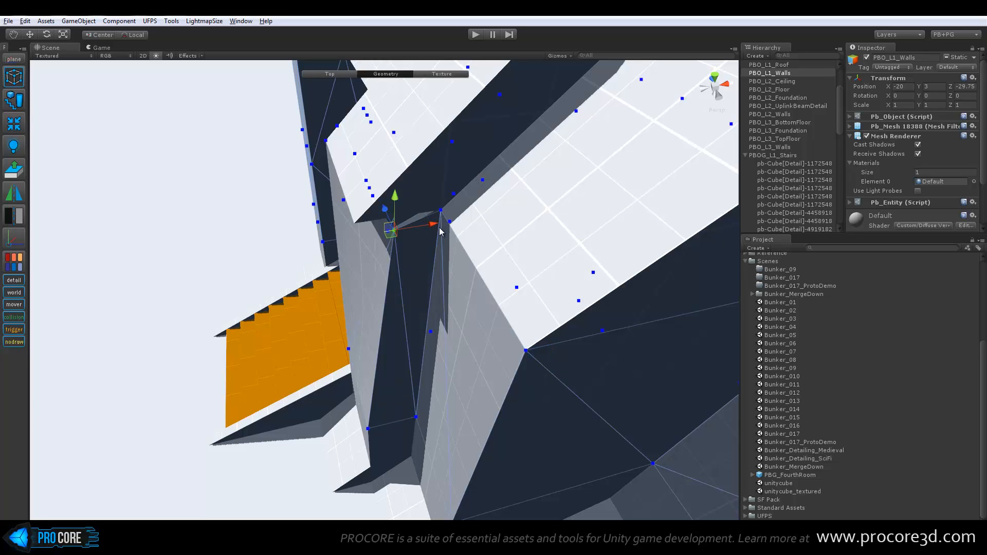
pyautogui.moveTo(433, 228)
pyautogui.mouseDown()
pyautogui.moveTo(630, 192)
pyautogui.moveTo(357, 223)
pyautogui.moveTo(626, 191)
pyautogui.moveTo(442, 212)
pyautogui.mouseUp()
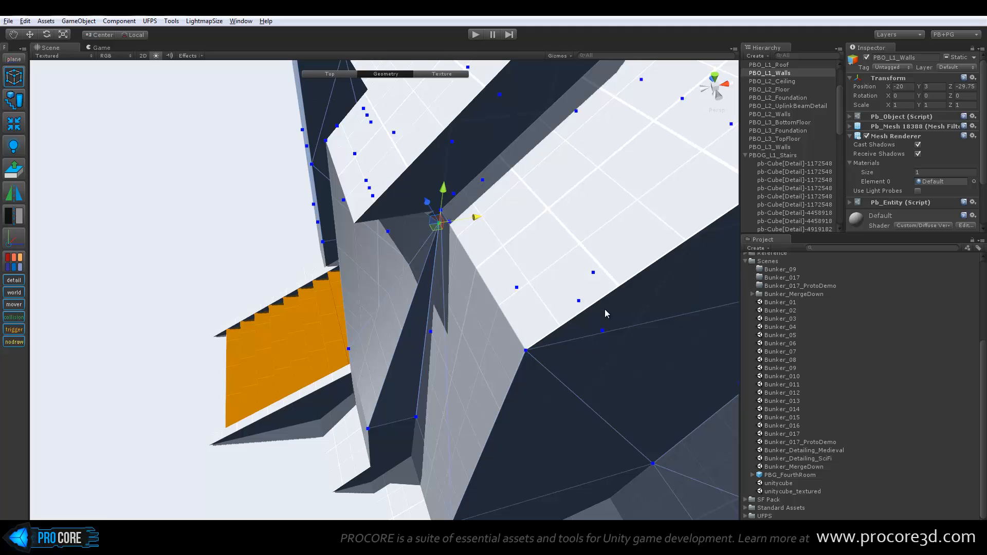
pyautogui.hotkey('ctrl', 'z')
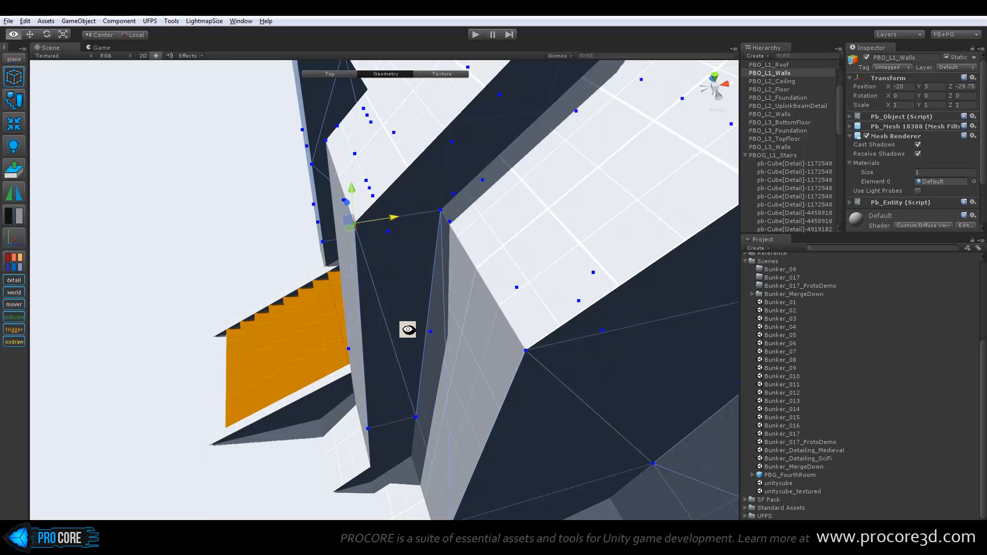
# - Select the front face of the pillar beside the stairs and expand the Pb_Object settings that hold Quick Offset
pyautogui.keyDown('alt'); pyautogui.moveTo(407, 325); pyautogui.dragTo(706, 218); pyautogui.keyUp('alt')
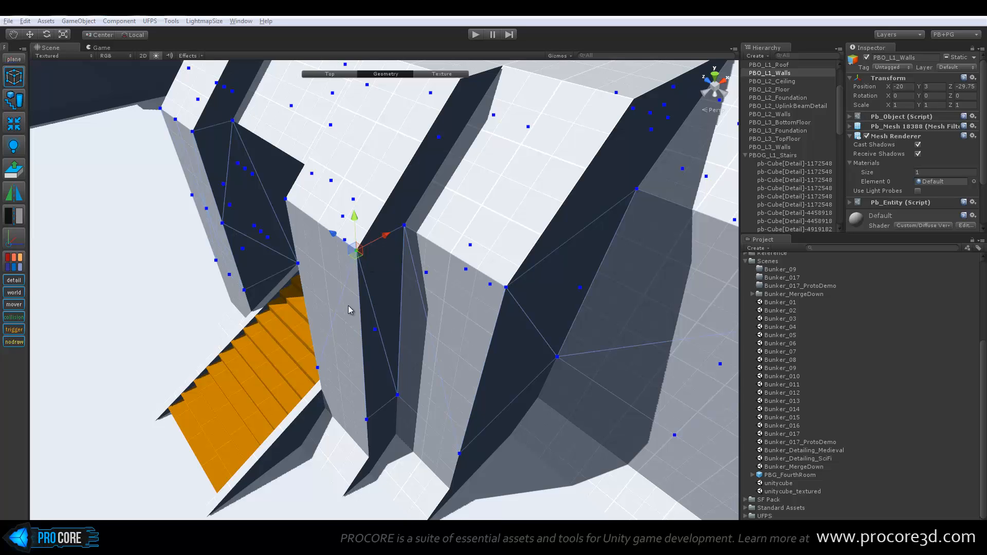
pyautogui.click(345, 280)
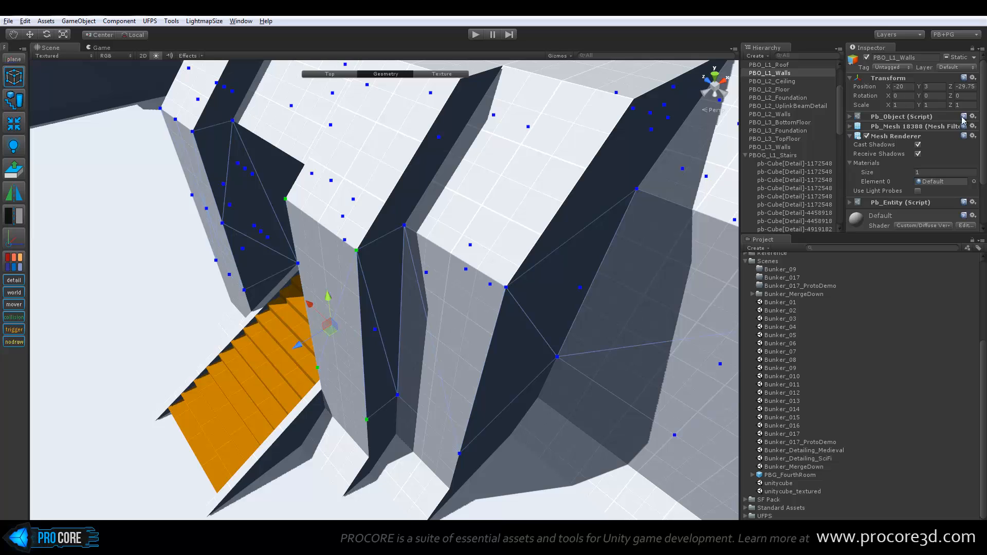
pyautogui.click(849, 117)
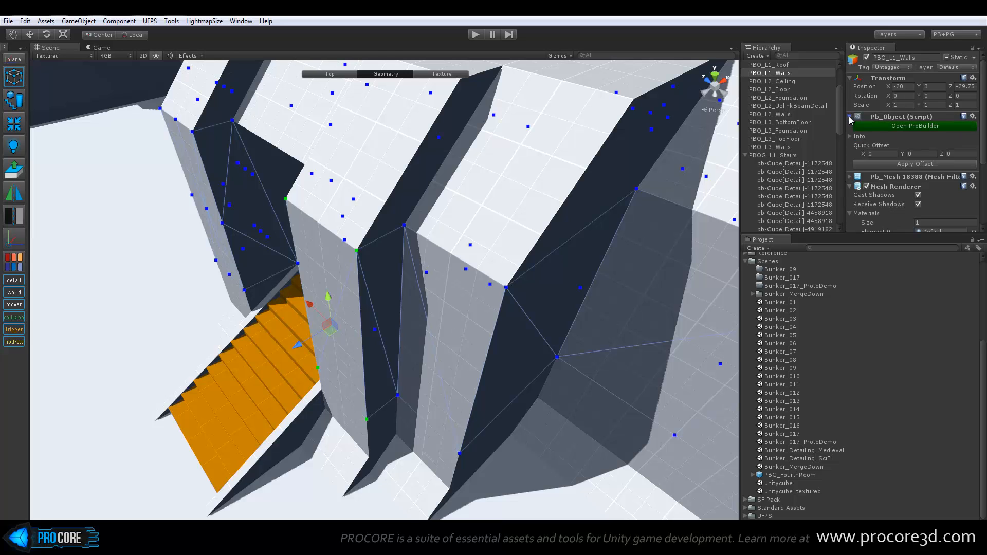
pyautogui.keyDown('alt'); pyautogui.moveTo(349, 203); pyautogui.dragTo(417, 216); pyautogui.keyUp('alt')
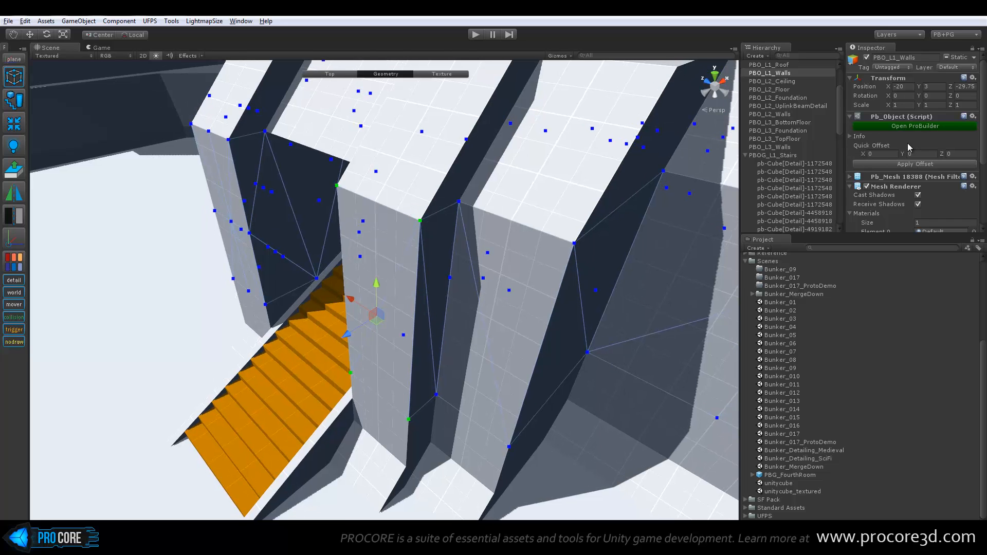
pyautogui.keyDown('alt'); pyautogui.moveTo(484, 248); pyautogui.dragTo(444, 257); pyautogui.keyUp('alt')
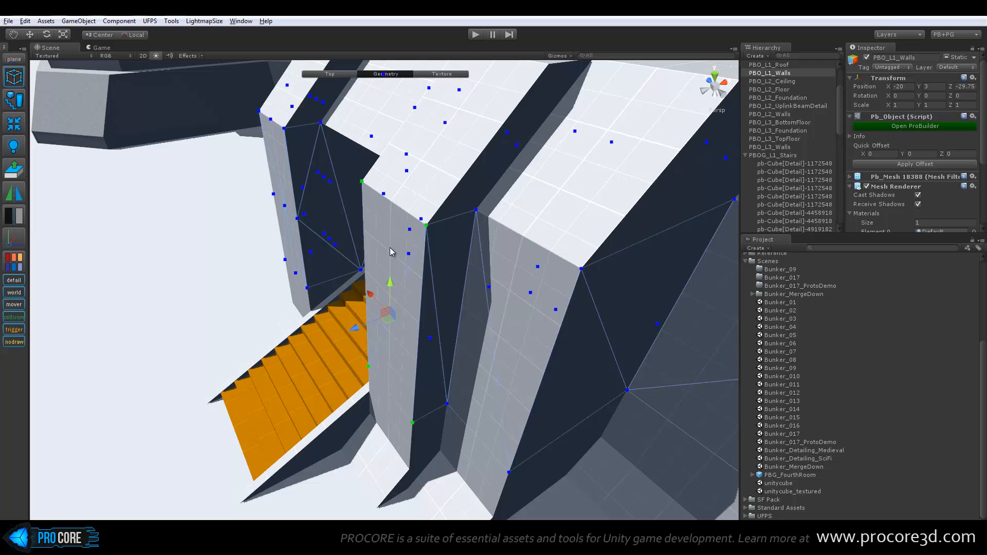
pyautogui.keyDown('alt'); pyautogui.moveTo(452, 248); pyautogui.dragTo(425, 260); pyautogui.keyUp('alt')
pyautogui.keyDown('alt'); pyautogui.moveTo(367, 212); pyautogui.dragTo(494, 215); pyautogui.keyUp('alt')
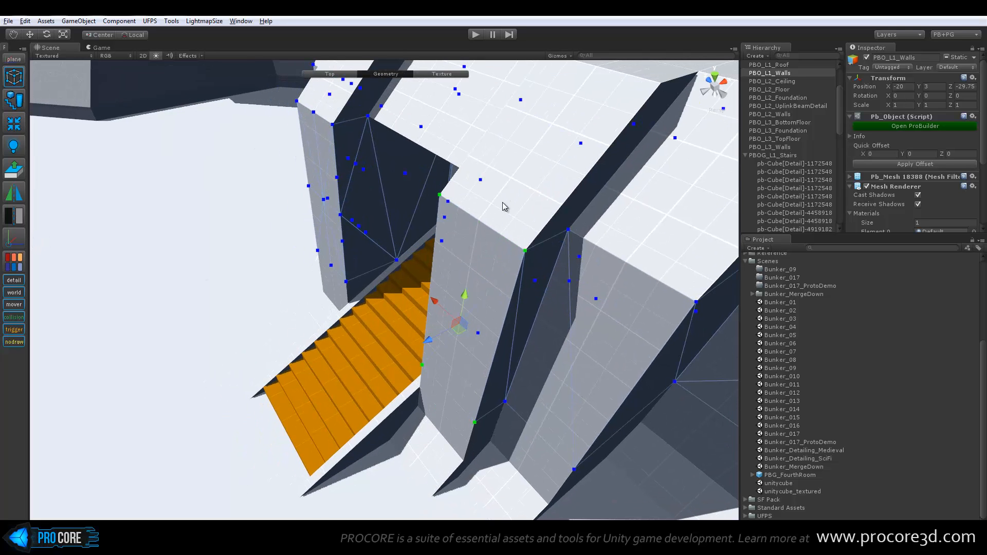
# - Set the Quick Offset X to 2 and apply it to the selected pillar face
pyautogui.moveTo(493, 251); pyautogui.dragTo(490, 218)
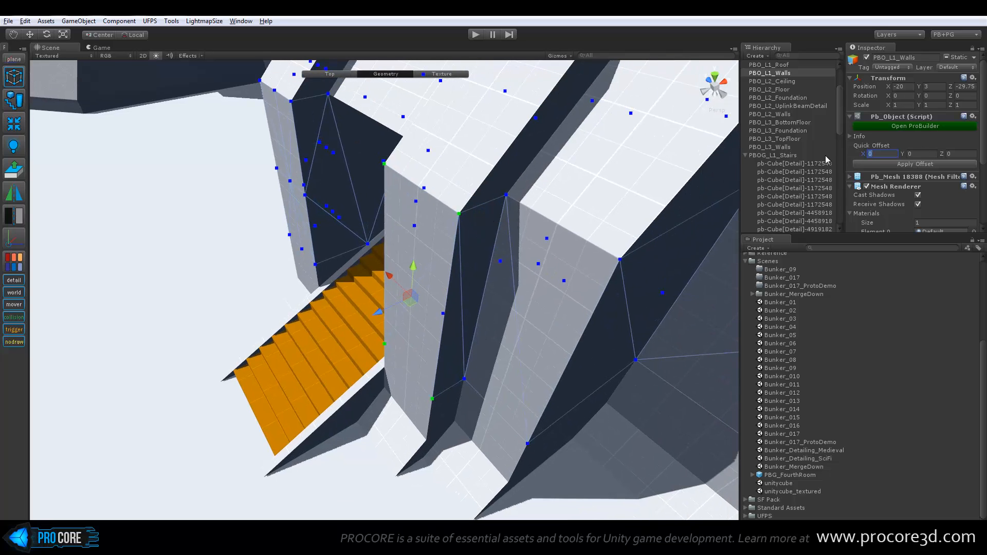
pyautogui.write('2')
pyautogui.click(909, 164)
pyautogui.click(908, 163)
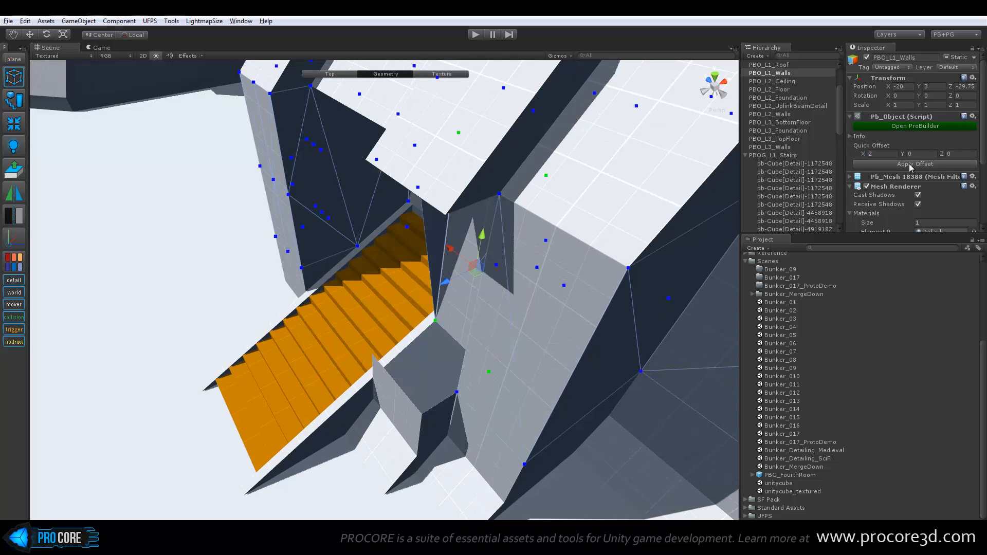
# - Set the Quick Offset X to -2 and apply it repeatedly to push the pillar face outwards
pyautogui.click(880, 154)
pyautogui.write('-')
pyautogui.click(900, 165)
pyautogui.click(909, 164)
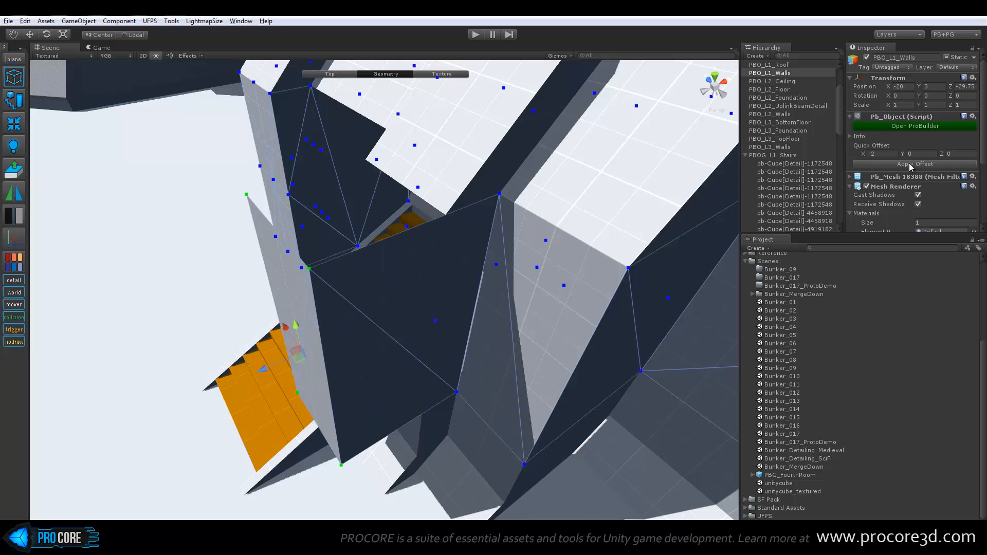
pyautogui.keyDown('alt'); pyautogui.moveTo(455, 284); pyautogui.dragTo(519, 277); pyautogui.keyUp('alt')
pyautogui.click(893, 166)
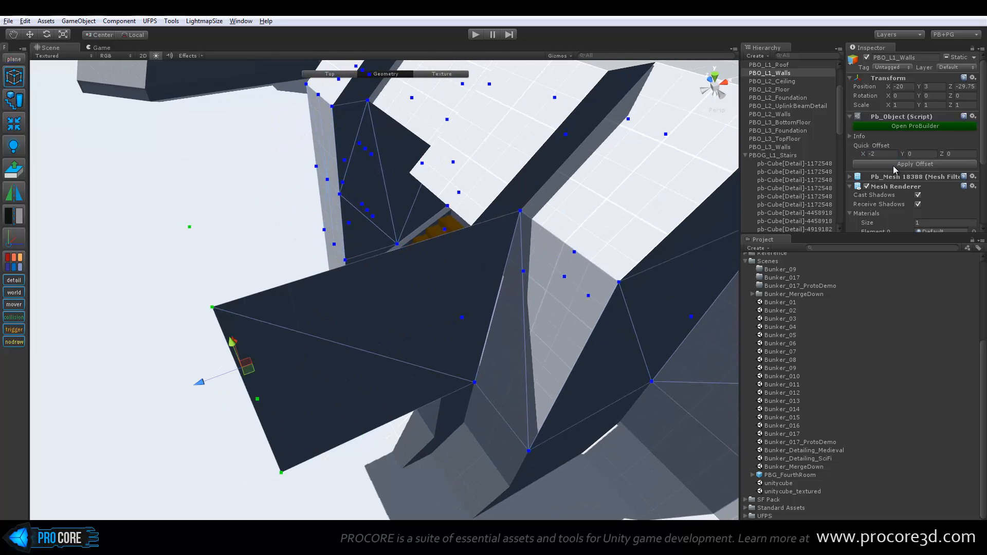
pyautogui.keyDown('alt'); pyautogui.moveTo(429, 282); pyautogui.dragTo(571, 292); pyautogui.keyUp('alt')
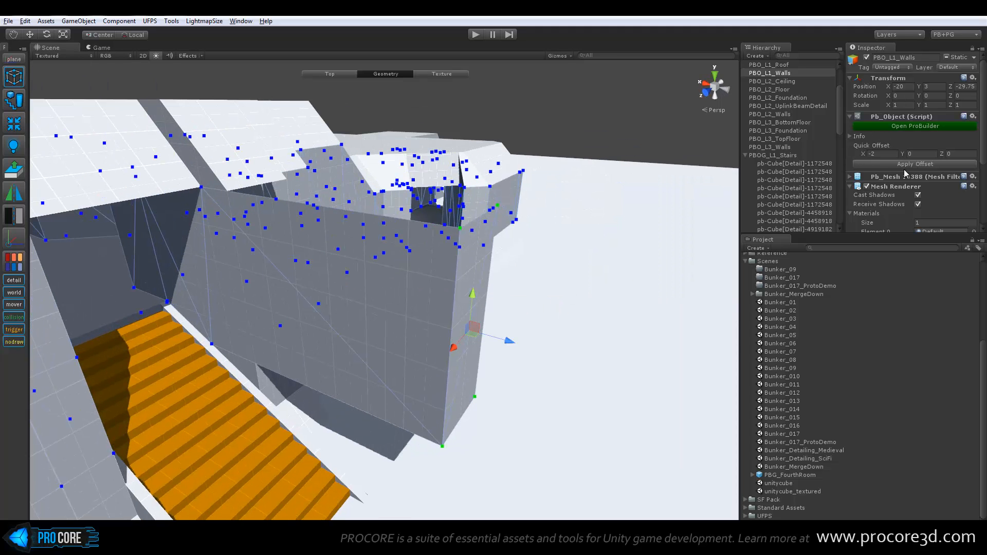
pyautogui.click(927, 164)
pyautogui.click(928, 164)
# - Undo all the quick offsets applied to the pillar face
pyautogui.moveTo(461, 266); pyautogui.dragTo(460, 266, button='right')
pyautogui.press('s')
pyautogui.press('d')
pyautogui.hotkey('ctrl', 'z')
pyautogui.hotkey('ctrl', 'z')
pyautogui.hotkey('ctrl', 'z')
pyautogui.hotkey('ctrl', 'z')
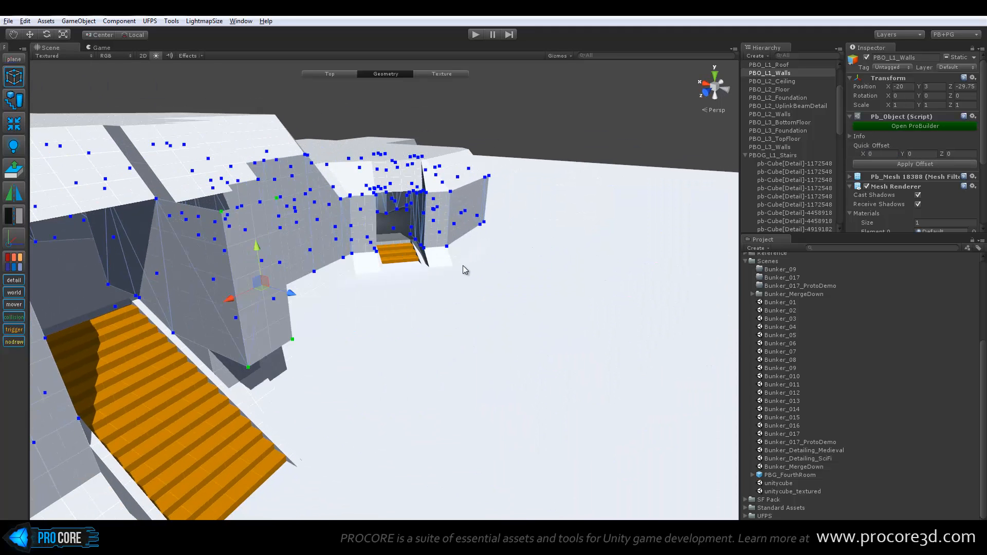
pyautogui.hotkey('ctrl', 'z')
pyautogui.hotkey('ctrl', 'z')
pyautogui.keyDown('alt'); pyautogui.moveTo(465, 263); pyautogui.dragTo(260, 280); pyautogui.keyUp('alt')
pyautogui.scroll(2, 393, 278)
pyautogui.hotkey('ctrl', 'z')
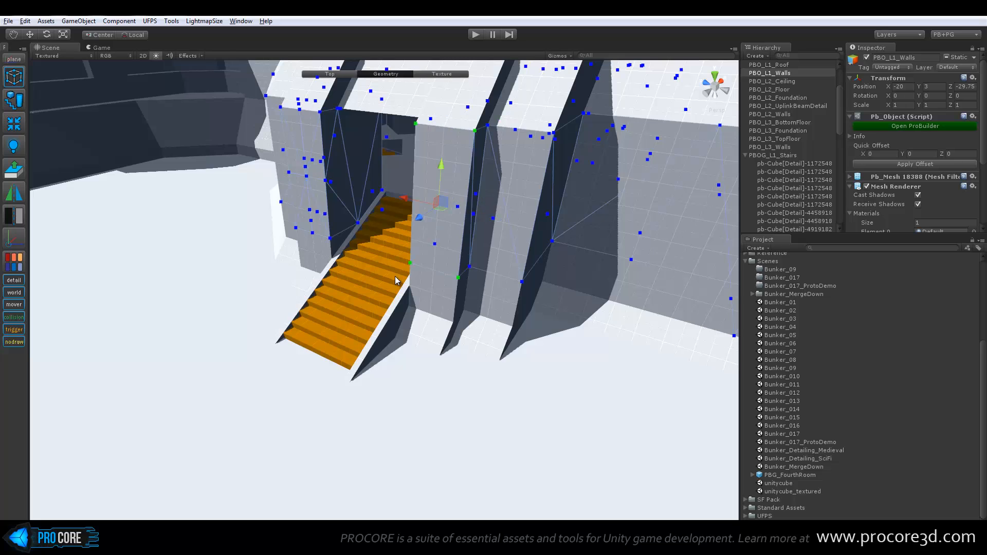
pyautogui.keyDown('alt'); pyautogui.moveTo(534, 296); pyautogui.dragTo(556, 297); pyautogui.keyUp('alt')
# - Switch to edge editing and select the stairs object in front of the doorway
pyautogui.press('h')
pyautogui.moveTo(452, 256); pyautogui.dragTo(485, 285, button='middle')
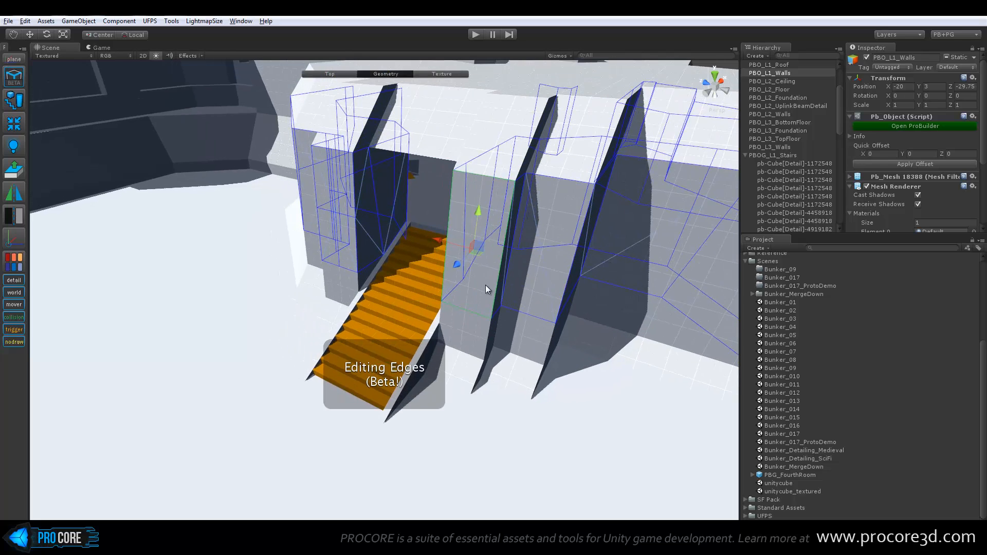
pyautogui.scroll(3, 478, 285)
pyautogui.click(429, 276)
pyautogui.keyDown('alt'); pyautogui.moveTo(428, 277); pyautogui.dragTo(528, 242); pyautogui.keyUp('alt')
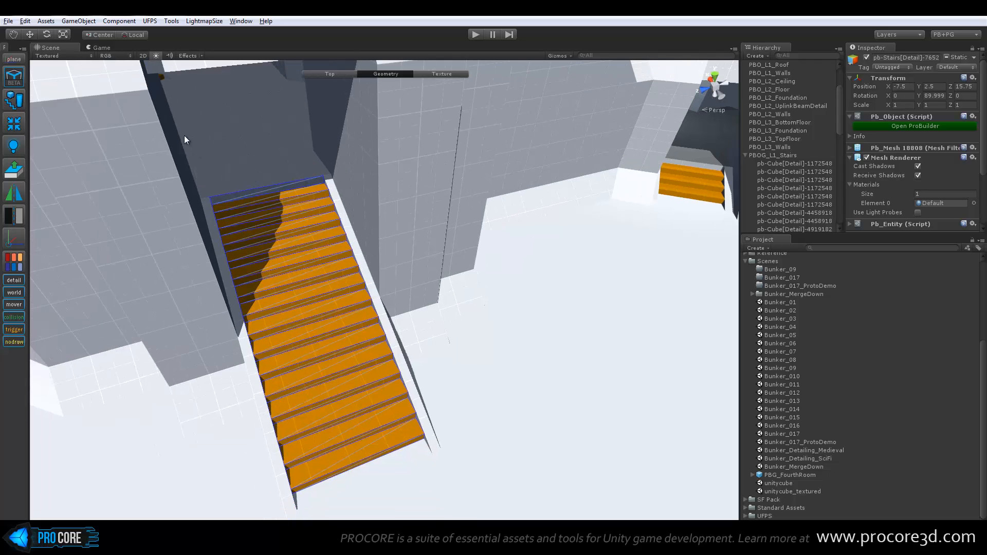
# - Box-select the upper stair edges, toggle the topmost ones off and add the edges of the lowest steps
pyautogui.moveTo(372, 301); pyautogui.dragTo(405, 325)
pyautogui.moveTo(405, 324); pyautogui.dragTo(459, 293, button='middle')
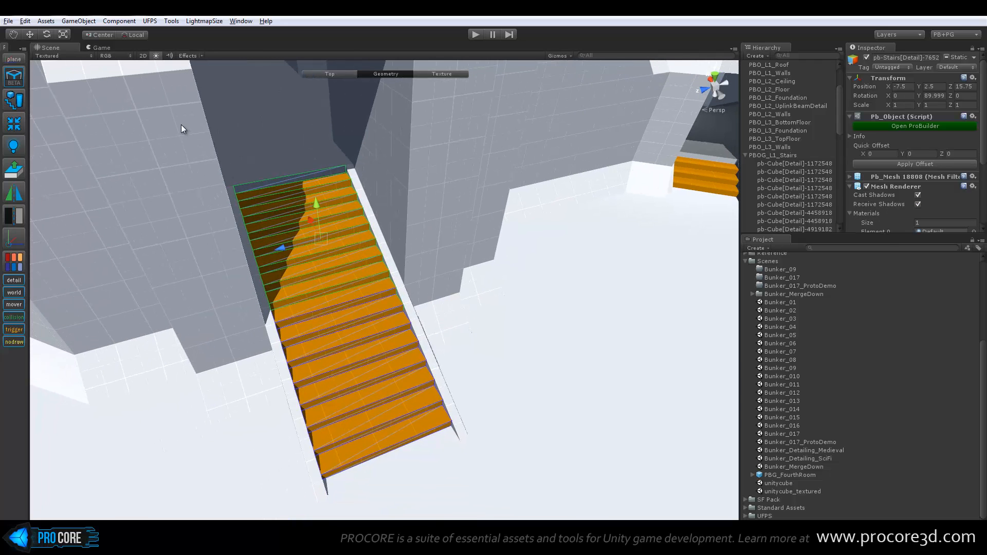
pyautogui.keyDown('shift'); pyautogui.moveTo(290, 203); pyautogui.dragTo(399, 245); pyautogui.keyUp('shift')
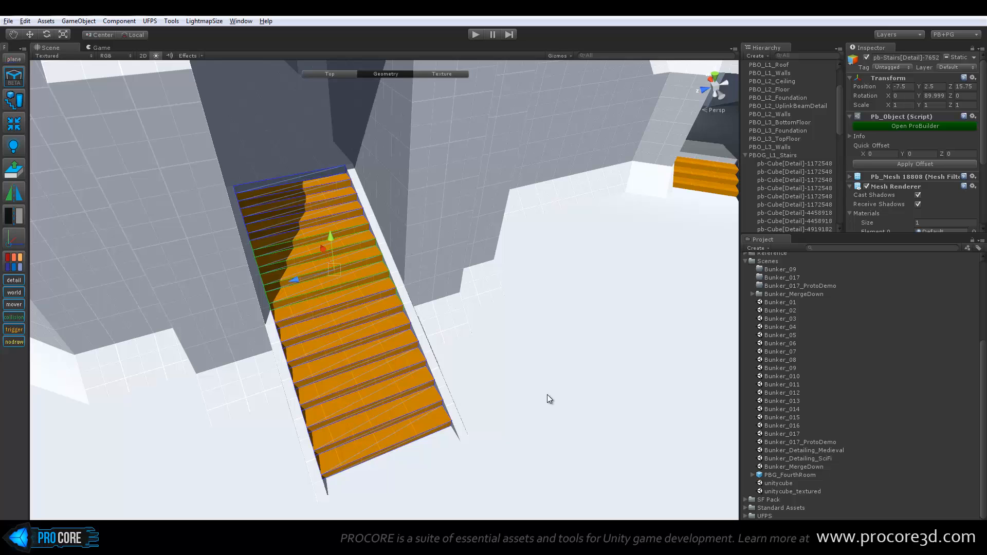
pyautogui.keyDown('shift'); pyautogui.moveTo(568, 486); pyautogui.dragTo(250, 380); pyautogui.keyUp('shift')
pyautogui.keyDown('alt'); pyautogui.moveTo(500, 353); pyautogui.dragTo(510, 292); pyautogui.keyUp('alt')
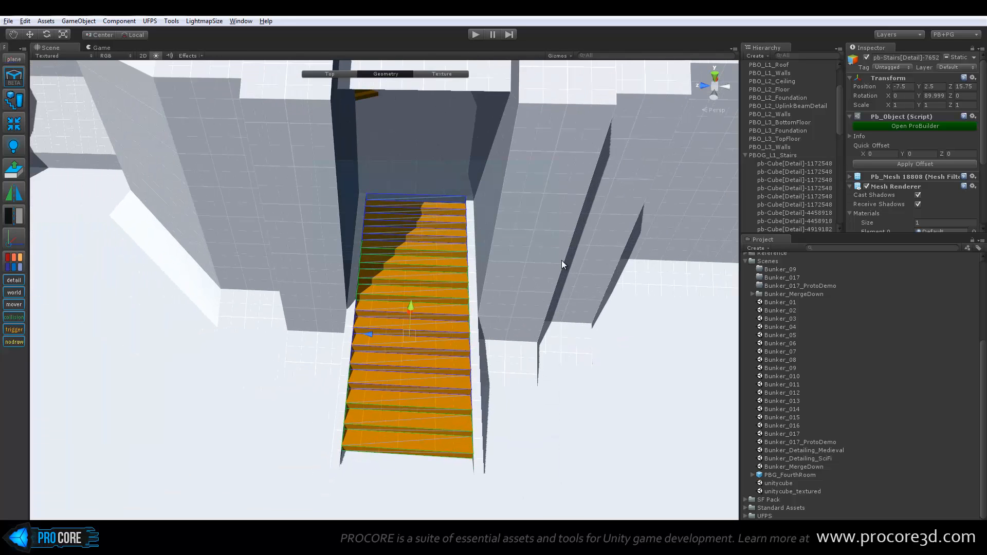
# - Box-select the stair edges in further groups, toggling the overlapping ones, and return to object-level editing with PBO_L1_Walls selected
pyautogui.keyDown('shift'); pyautogui.moveTo(561, 260); pyautogui.dragTo(561, 260); pyautogui.keyUp('shift')
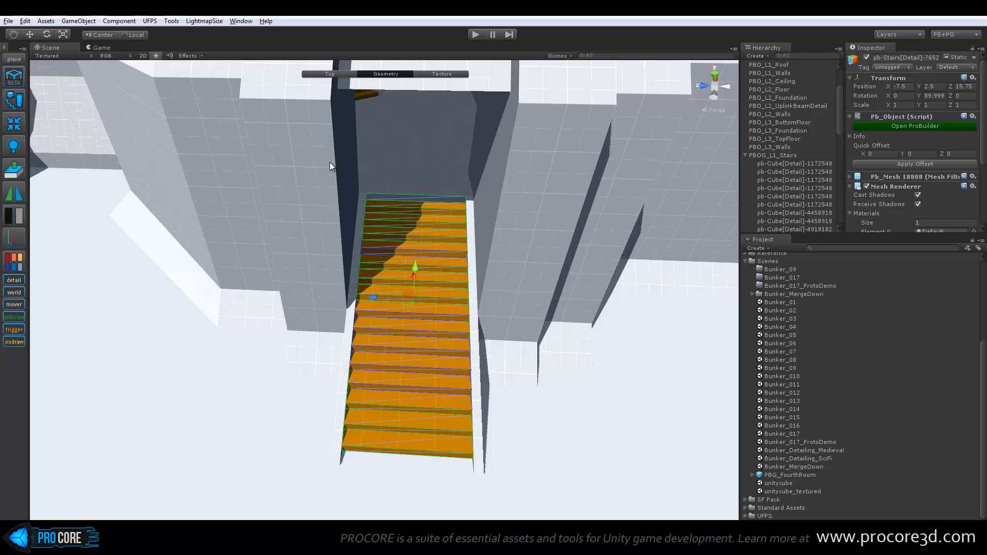
pyautogui.moveTo(553, 316); pyautogui.dragTo(553, 315)
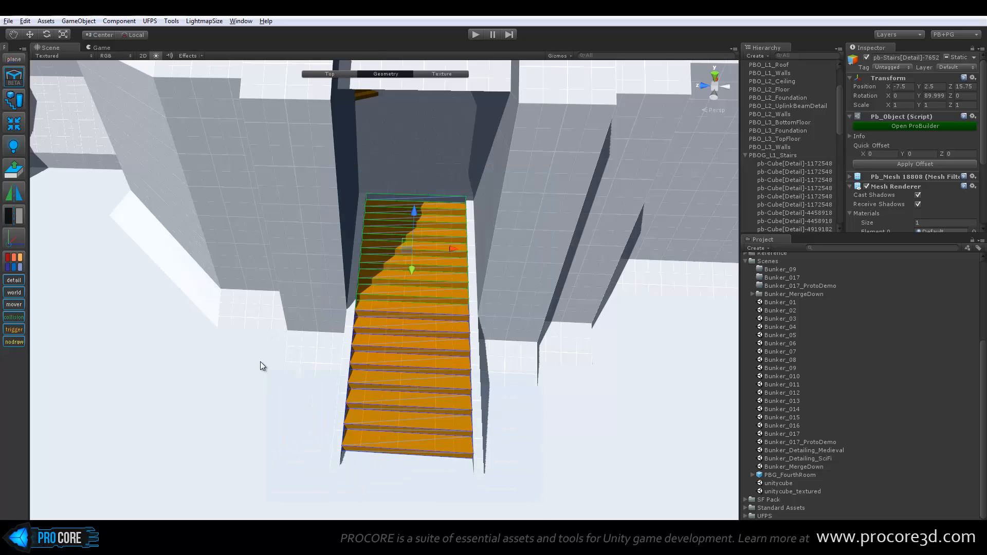
pyautogui.moveTo(260, 362); pyautogui.dragTo(259, 360)
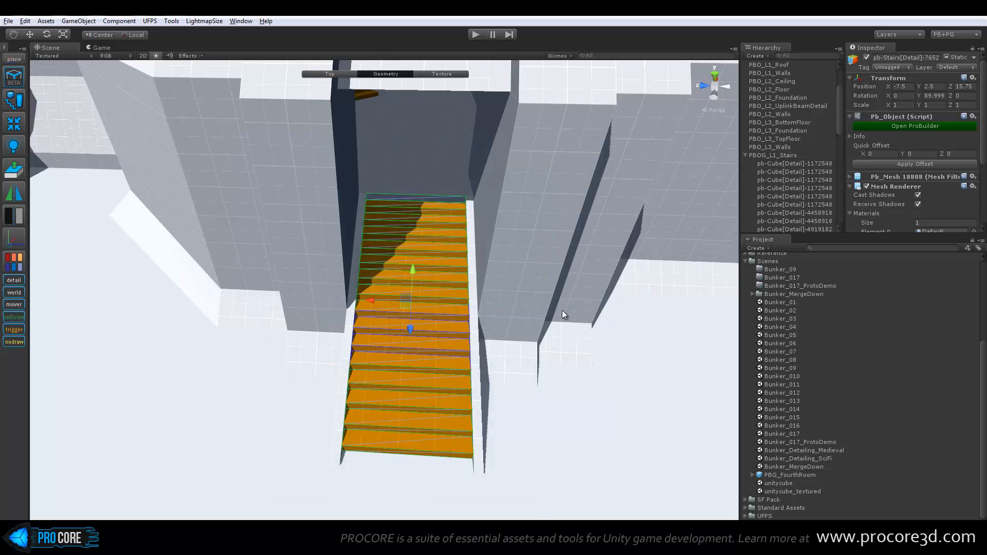
pyautogui.keyDown('alt'); pyautogui.moveTo(562, 310); pyautogui.dragTo(467, 329); pyautogui.keyUp('alt')
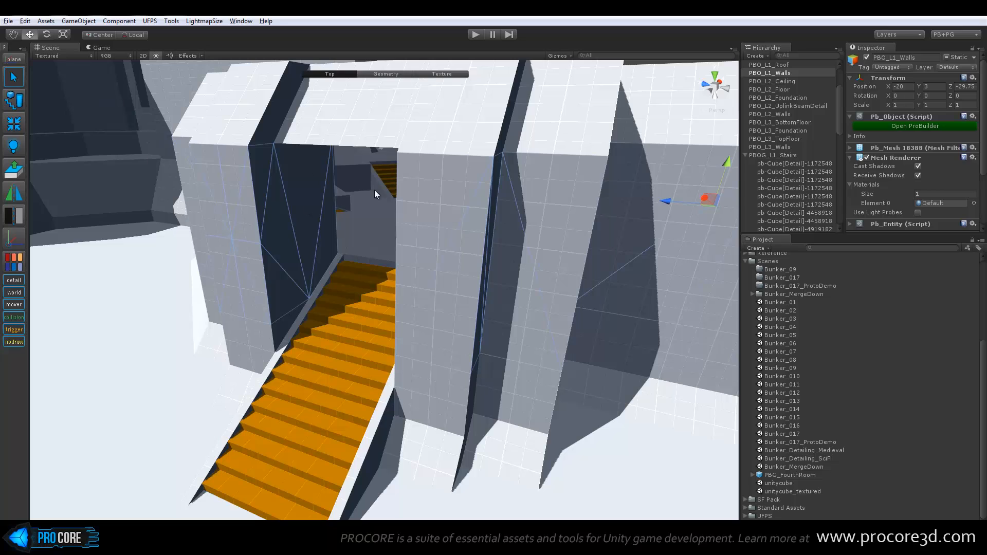
# - Open the Unity preferences and show the ProBuilder settings
pyautogui.click(25, 20)
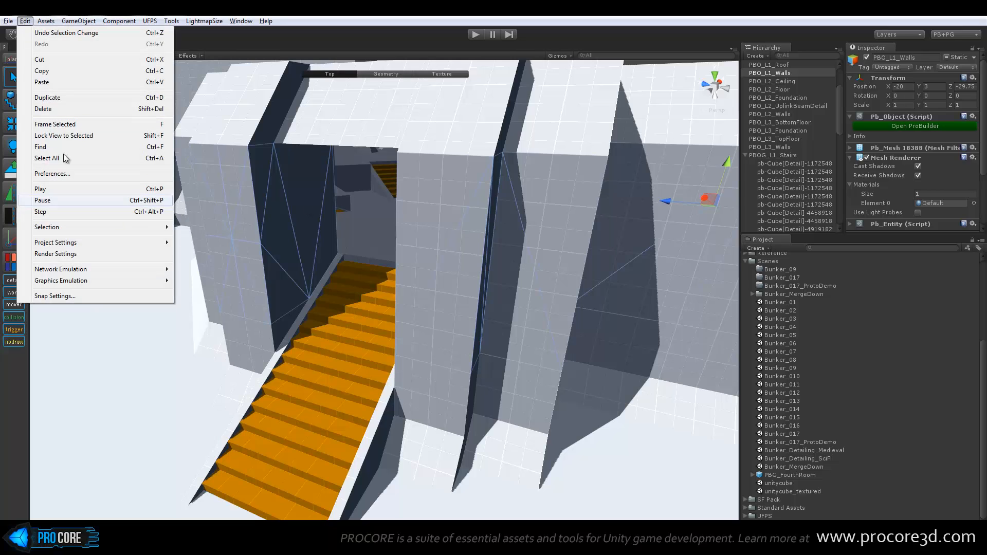
pyautogui.click(62, 176)
pyautogui.moveTo(340, 120); pyautogui.dragTo(351, 131)
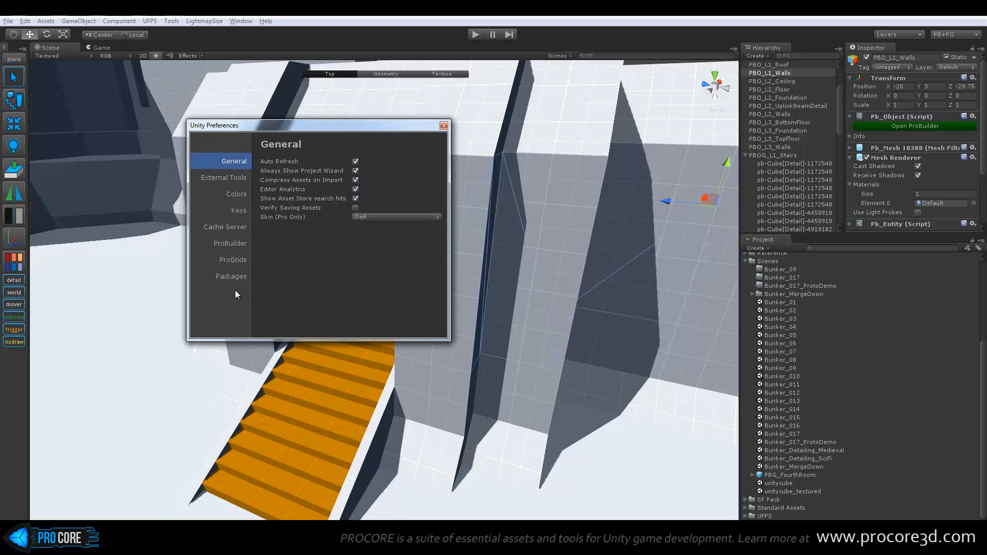
pyautogui.click(221, 245)
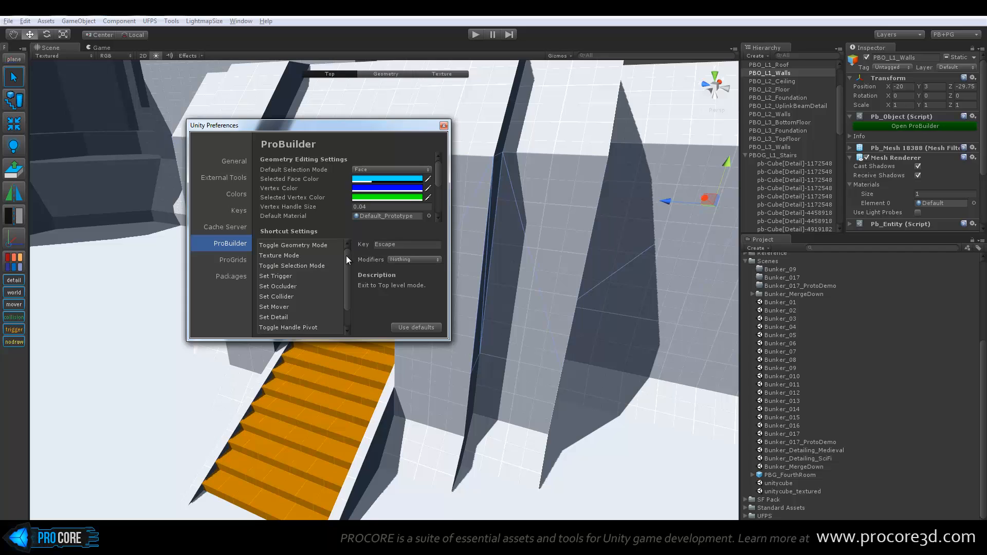
# - Set the ProBuilder vertex color to yellow-orange and the selected vertex color to pink in the geometry editing settings
pyautogui.moveTo(346, 256); pyautogui.dragTo(355, 251)
pyautogui.moveTo(441, 170)
pyautogui.mouseDown()
pyautogui.moveTo(438, 197)
pyautogui.moveTo(442, 152)
pyautogui.mouseUp()
pyautogui.click(384, 188)
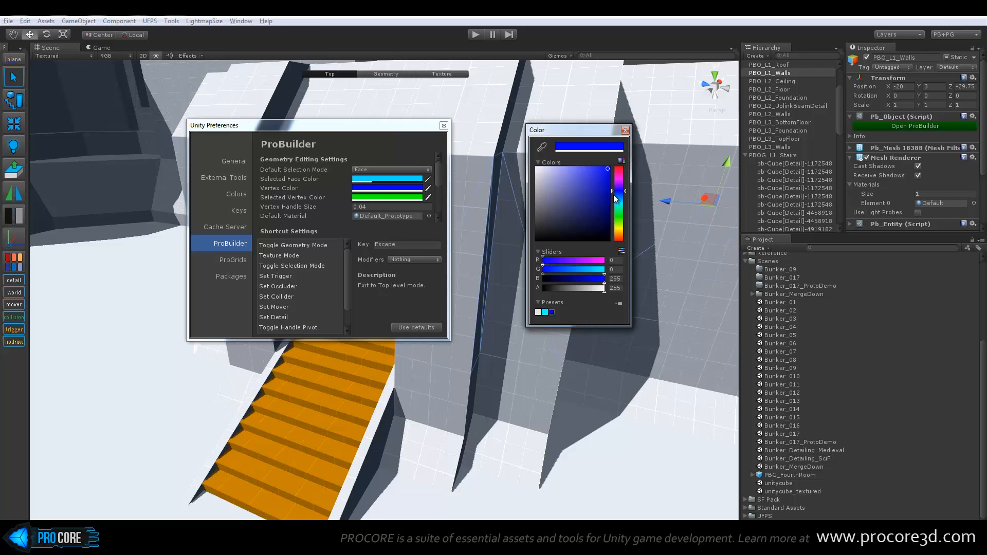
pyautogui.moveTo(619, 206); pyautogui.dragTo(619, 231)
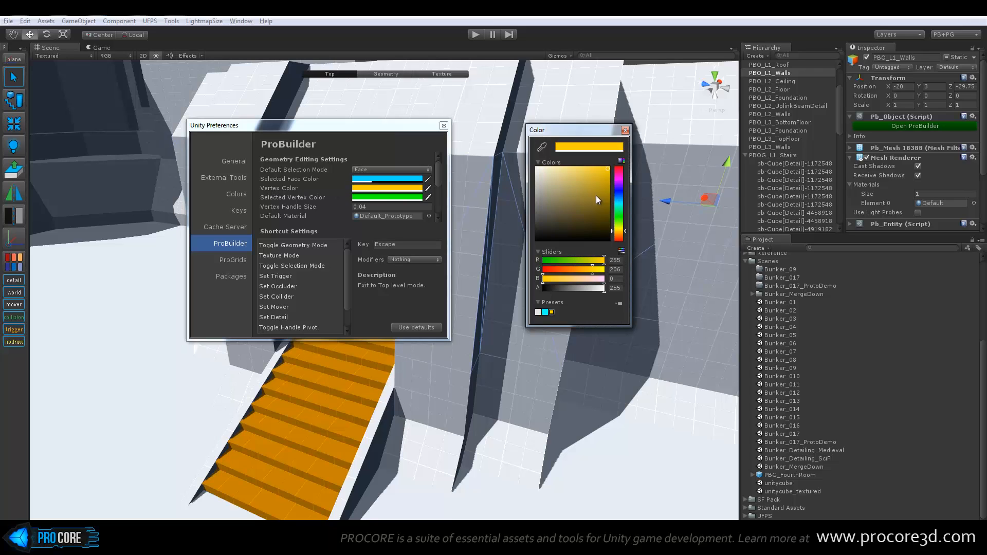
pyautogui.click(625, 131)
pyautogui.click(386, 197)
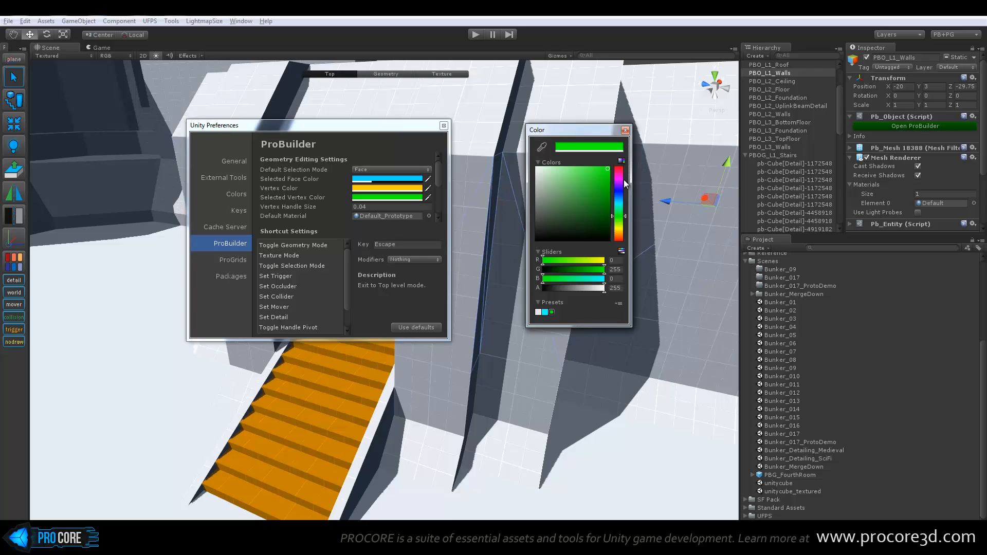
pyautogui.click(618, 175)
pyautogui.click(625, 130)
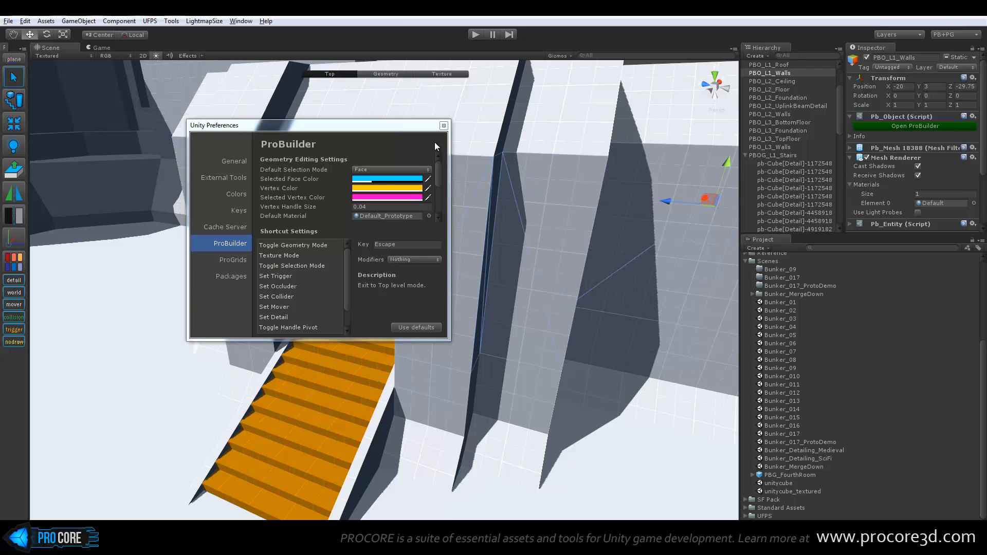
# - Set the vertex handle size to 0.1 and close the preferences
pyautogui.click(371, 206)
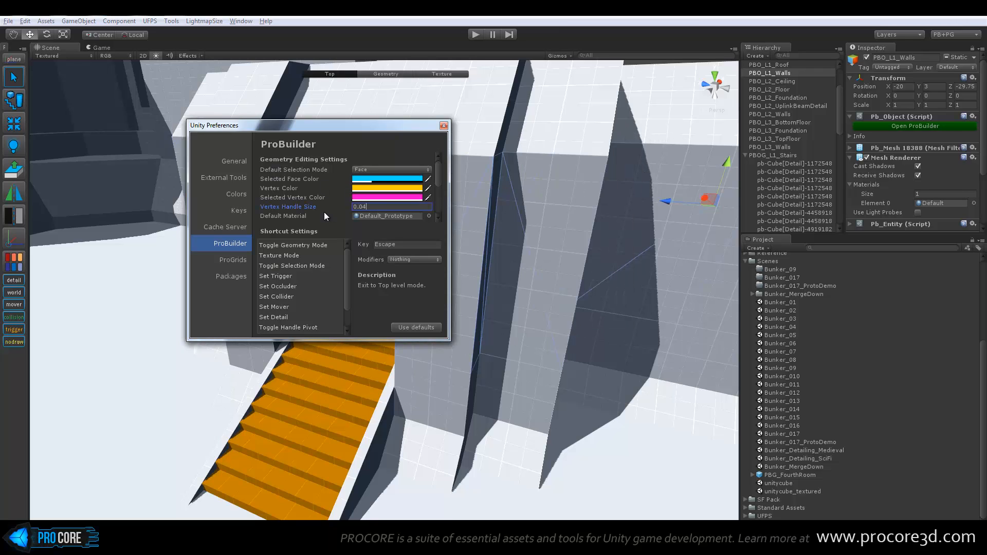
pyautogui.press('BackSpace')
pyautogui.press('BackSpace')
pyautogui.write('1')
pyautogui.click(444, 126)
# - Close the docked ProBuilder window, reopen it and dock it again beside the Scene view
pyautogui.click(23, 48)
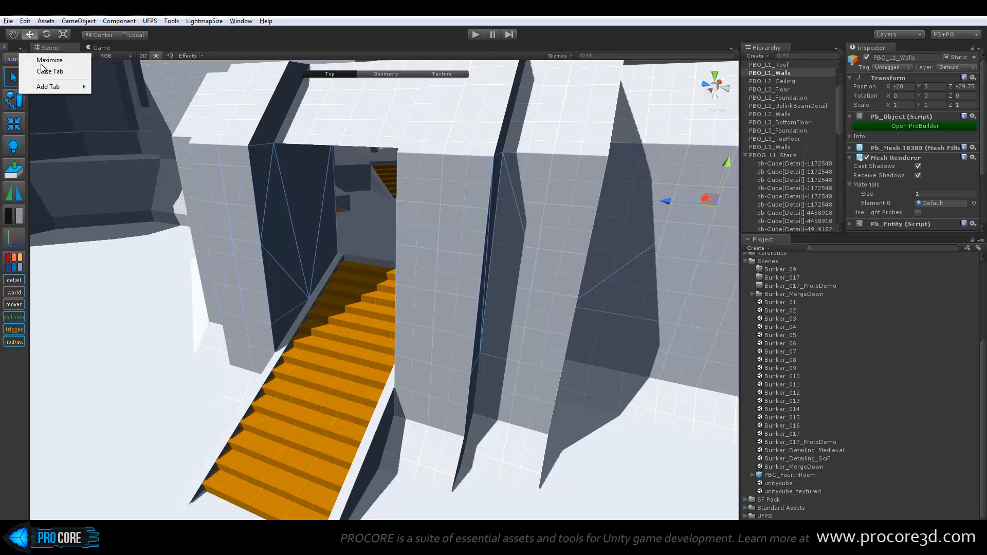
pyautogui.click(46, 73)
pyautogui.click(235, 21)
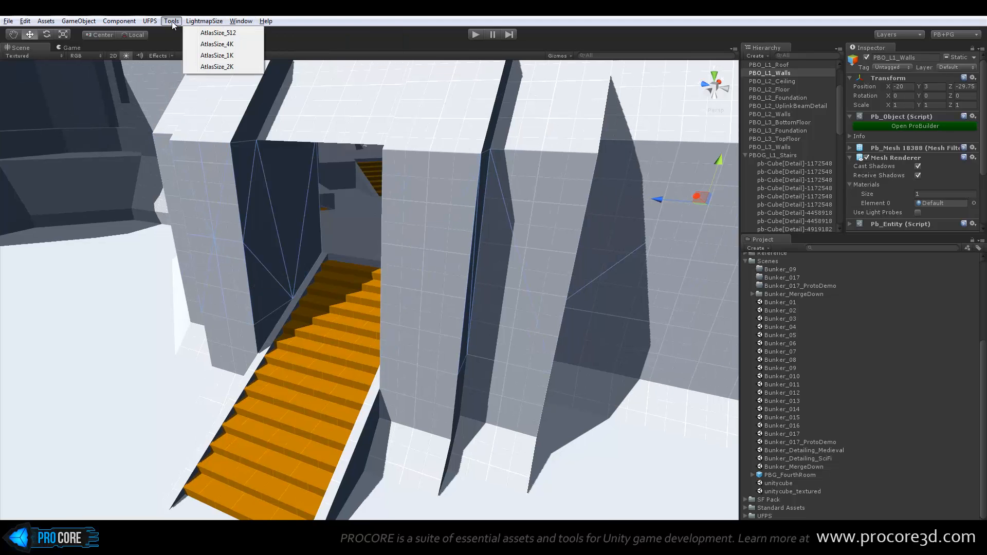
pyautogui.moveTo(172, 20)
pyautogui.moveTo(205, 32)
pyautogui.click(263, 61)
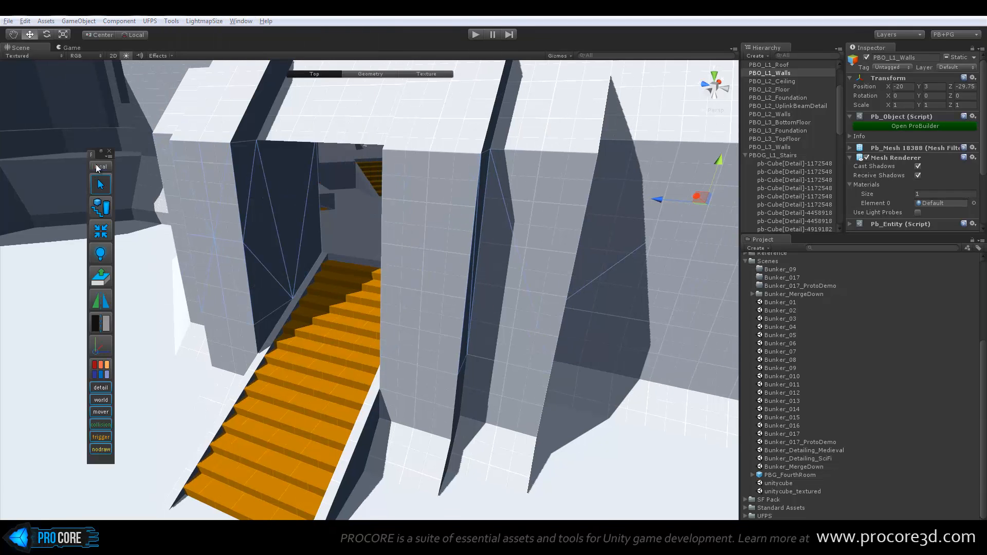
pyautogui.moveTo(91, 154); pyautogui.dragTo(4, 139)
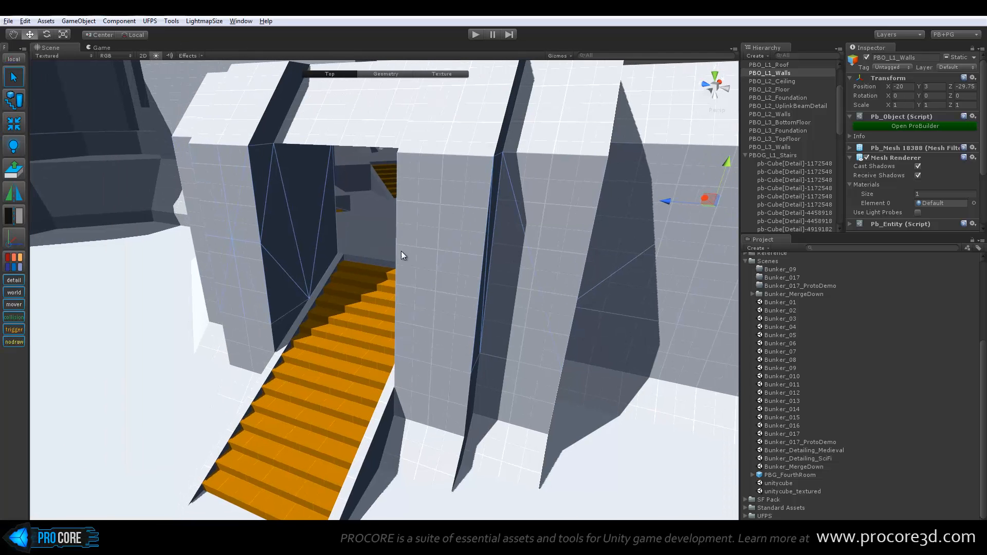
# - Show the vertices of PBO_L1_Walls in geometry editing, box-select a group near the stairway and return to object-level editing
pyautogui.moveTo(430, 236); pyautogui.dragTo(428, 221, button='middle')
pyautogui.press('g')
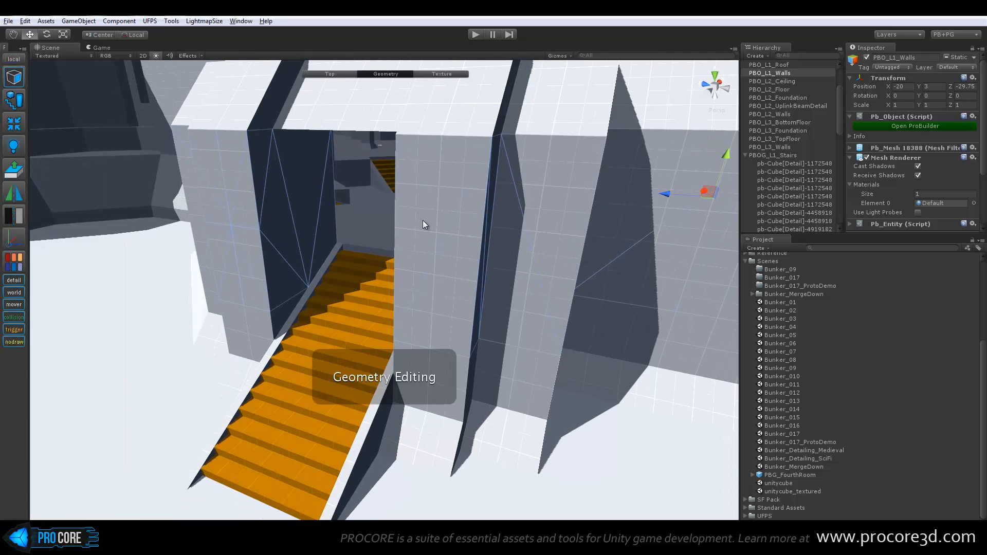
pyautogui.press('h')
pyautogui.keyDown('alt'); pyautogui.moveTo(352, 192); pyautogui.dragTo(462, 303); pyautogui.keyUp('alt')
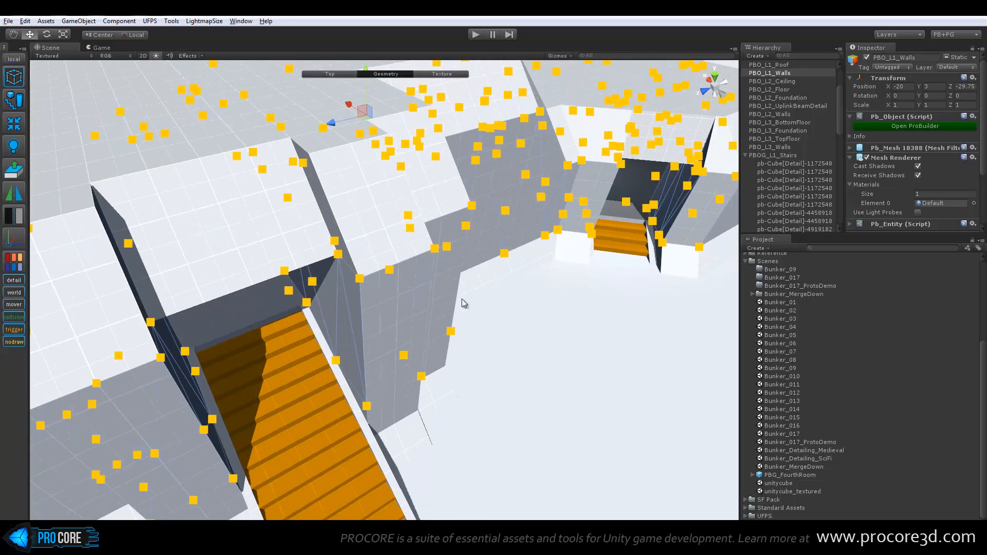
pyautogui.moveTo(272, 159); pyautogui.dragTo(514, 310)
pyautogui.keyDown('alt'); pyautogui.moveTo(514, 310); pyautogui.dragTo(372, 291); pyautogui.keyUp('alt')
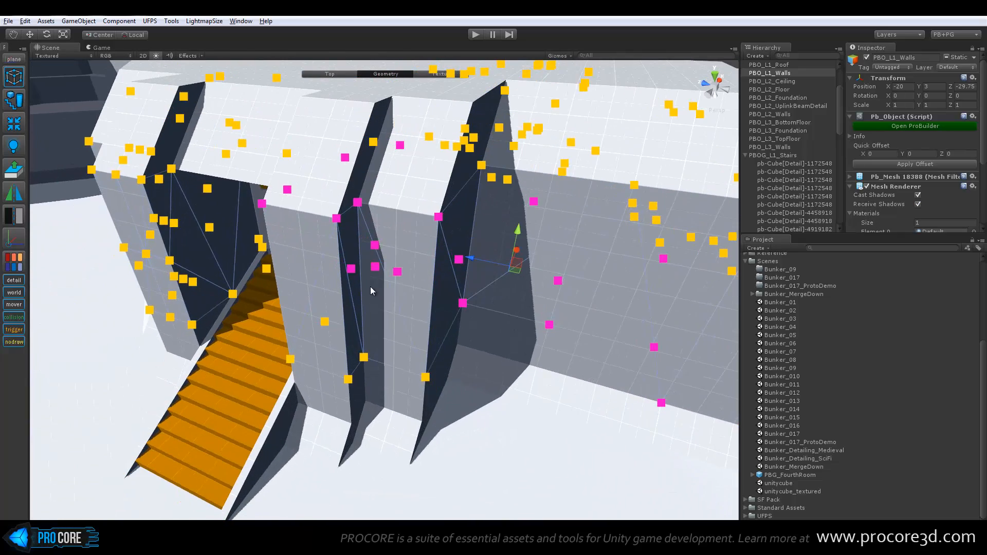
pyautogui.press('g')
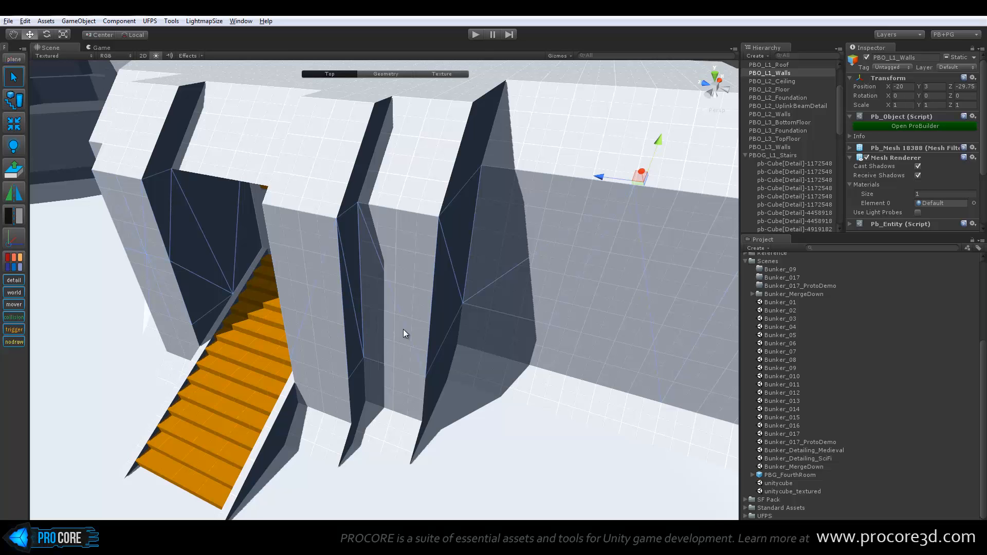
# - Choose the ProBuilder Make Asset action for the selected walls object
pyautogui.scroll(-3, 403, 329)
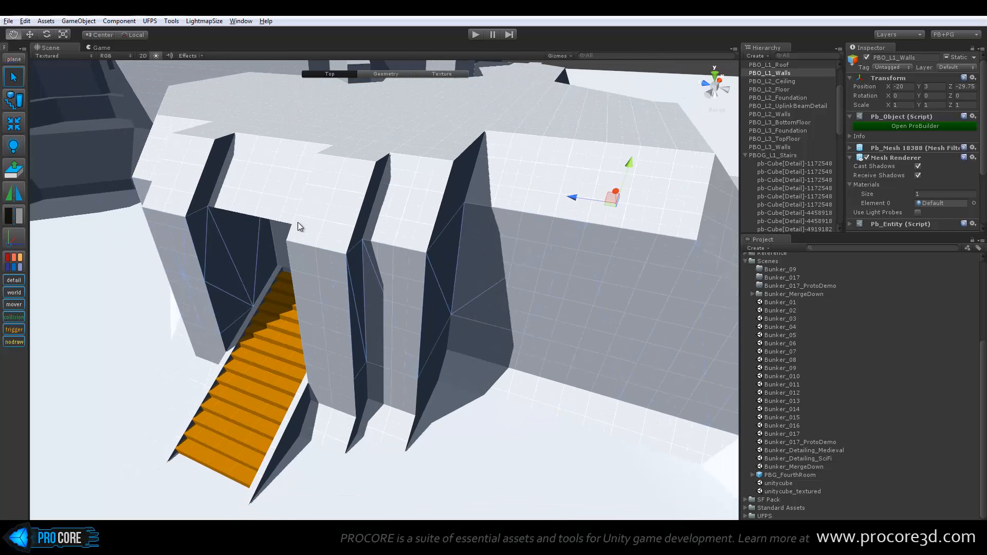
pyautogui.scroll(-2, 388, 279)
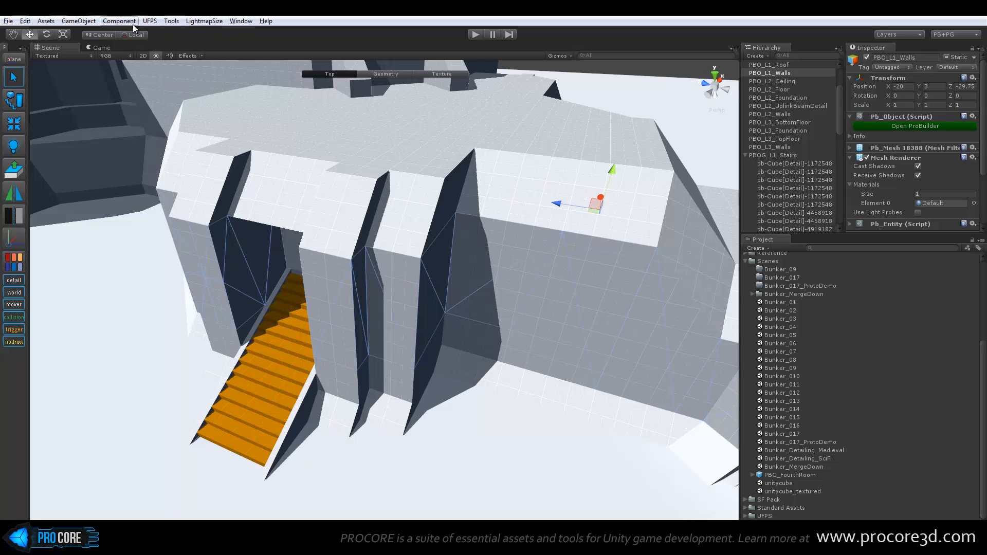
pyautogui.click(172, 21)
pyautogui.moveTo(195, 32)
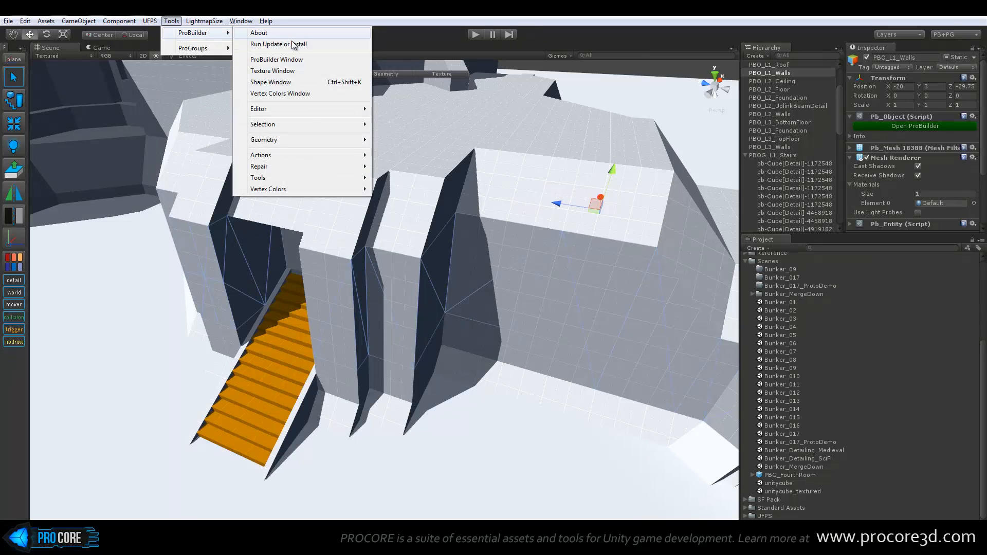
pyautogui.moveTo(311, 156)
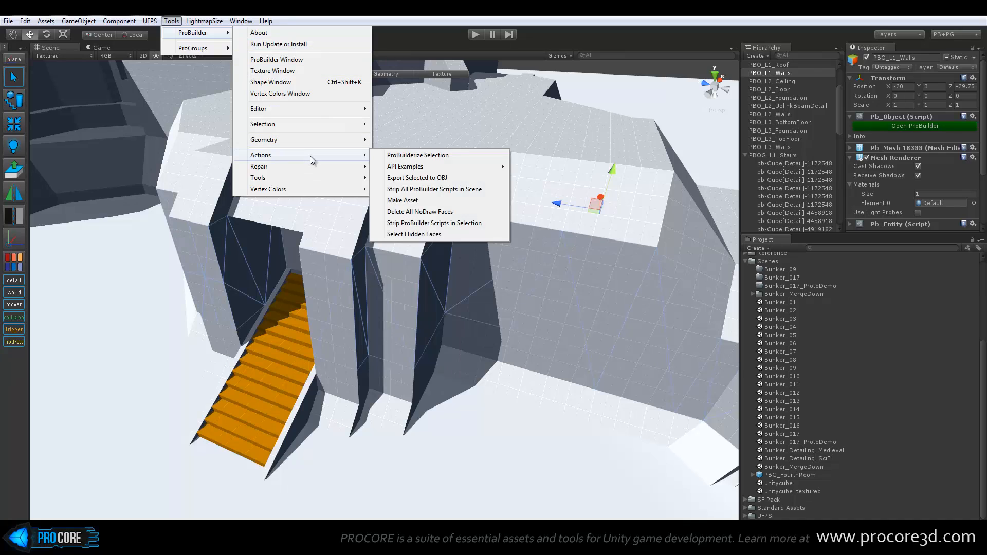
pyautogui.click(406, 201)
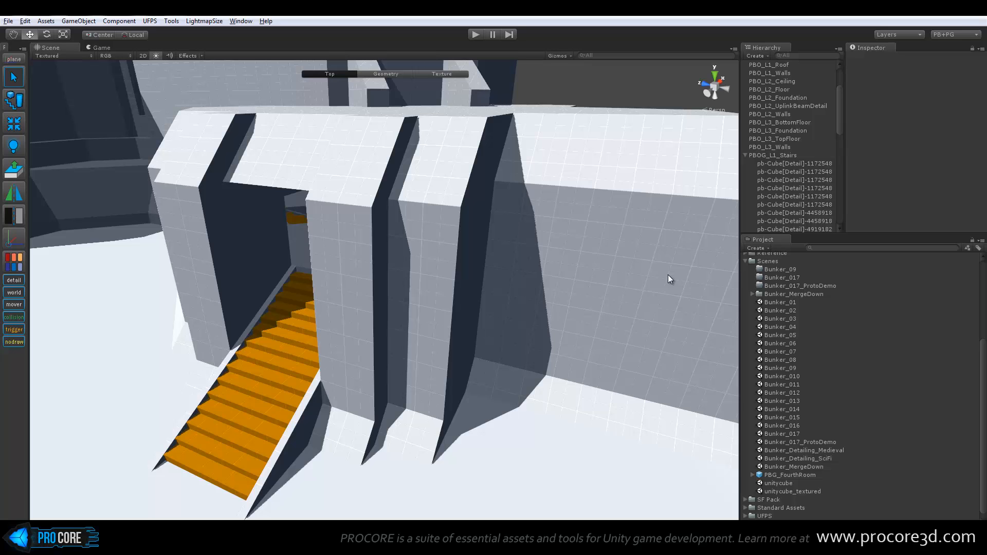
# - Select PBO_L1_Roof, switch it to texture editing with one top face selected, and move the Texture Editor off the roof
pyautogui.keyDown('alt'); pyautogui.moveTo(646, 286); pyautogui.dragTo(338, 280); pyautogui.keyUp('alt')
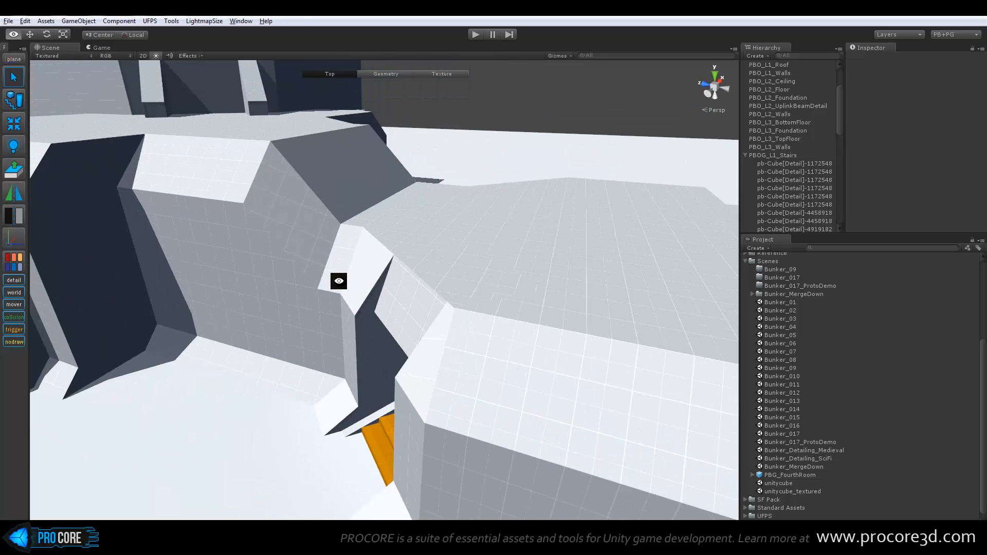
pyautogui.moveTo(338, 280); pyautogui.dragTo(298, 286, button='middle')
pyautogui.scroll(-2, 409, 295)
pyautogui.click(409, 294)
pyautogui.moveTo(446, 308); pyautogui.dragTo(451, 286, button='middle')
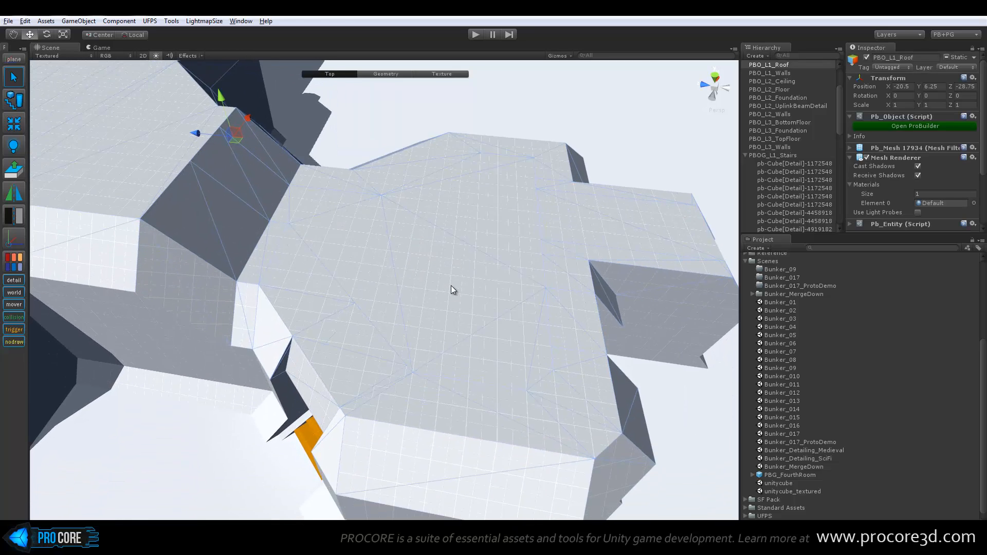
pyautogui.scroll(3, 451, 285)
pyautogui.press('g')
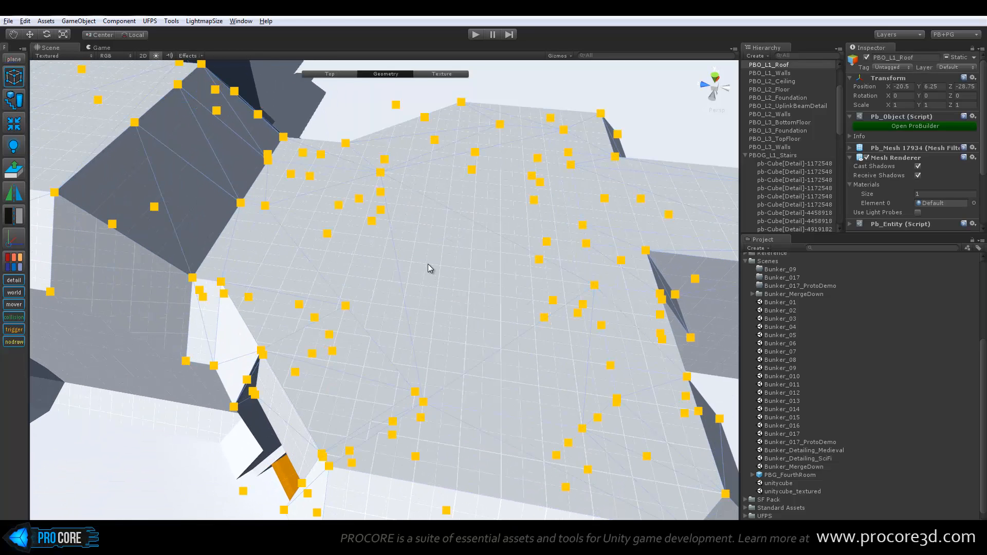
pyautogui.press('g')
pyautogui.click(337, 259)
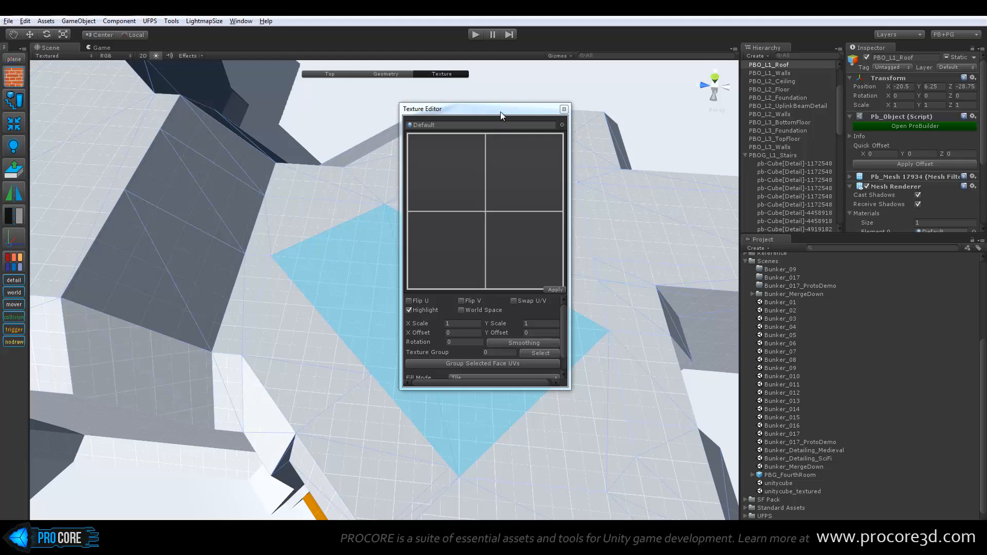
pyautogui.moveTo(501, 112); pyautogui.dragTo(663, 111)
pyautogui.scroll(-3, 446, 359)
pyautogui.moveTo(446, 359); pyautogui.dragTo(389, 257, button='middle')
pyautogui.keyDown('shift'); pyautogui.click(254, 248); pyautogui.keyUp('shift')
pyautogui.keyDown('shift'); pyautogui.click(304, 284); pyautogui.keyUp('shift')
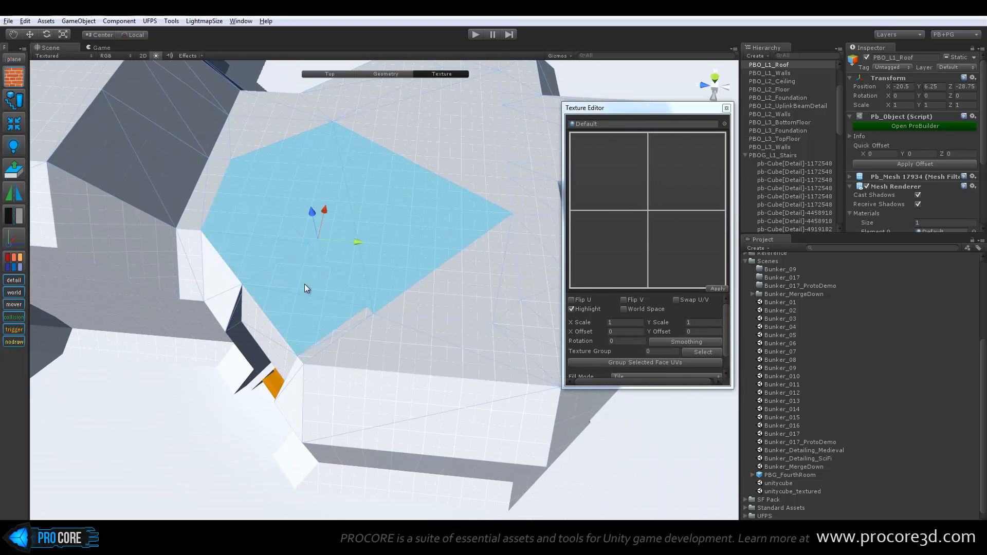
pyautogui.keyDown('shift'); pyautogui.click(431, 316); pyautogui.keyUp('shift')
pyautogui.click(353, 318)
pyautogui.click(353, 318)
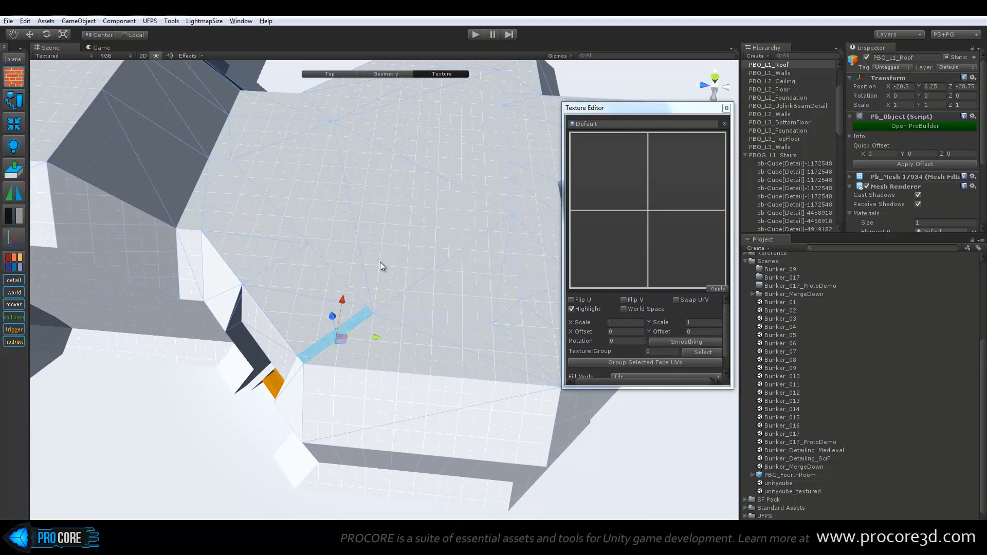
# - Select all flat top faces of the lower roof section and group their UVs
pyautogui.click(381, 261)
pyautogui.keyDown('shift'); pyautogui.click(254, 232); pyautogui.keyUp('shift')
pyautogui.keyDown('shift'); pyautogui.click(300, 282); pyautogui.keyUp('shift')
pyautogui.scroll(5, 363, 310)
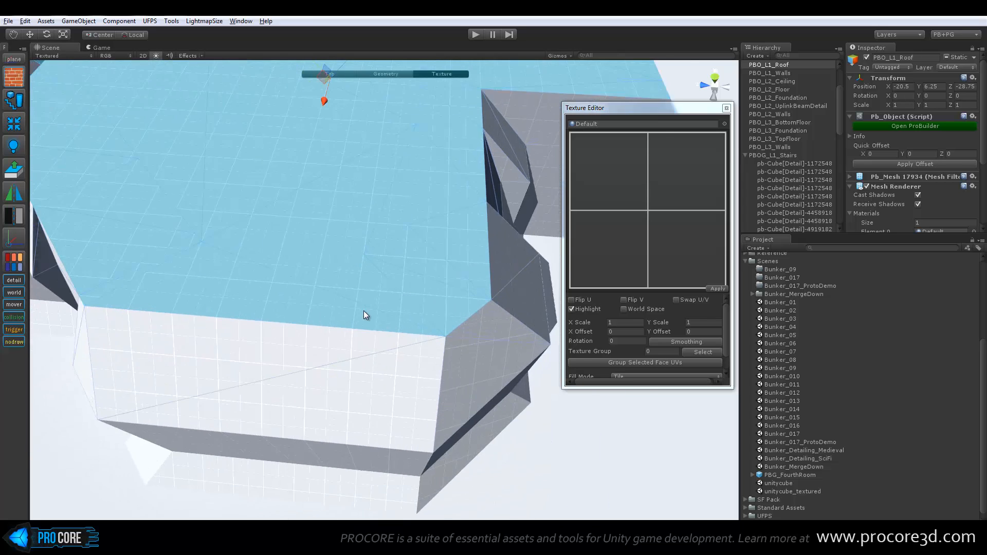
pyautogui.keyDown('alt'); pyautogui.moveTo(371, 286); pyautogui.dragTo(304, 359); pyautogui.keyUp('alt')
pyautogui.keyDown('alt'); pyautogui.moveTo(380, 176); pyautogui.dragTo(292, 299); pyautogui.keyUp('alt')
pyautogui.moveTo(292, 299); pyautogui.dragTo(353, 276, button='middle')
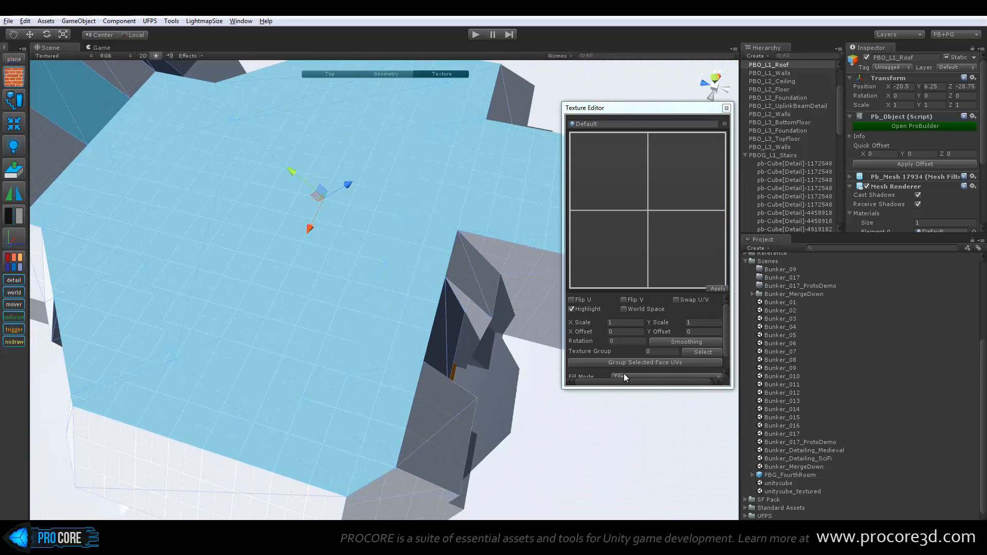
pyautogui.click(640, 362)
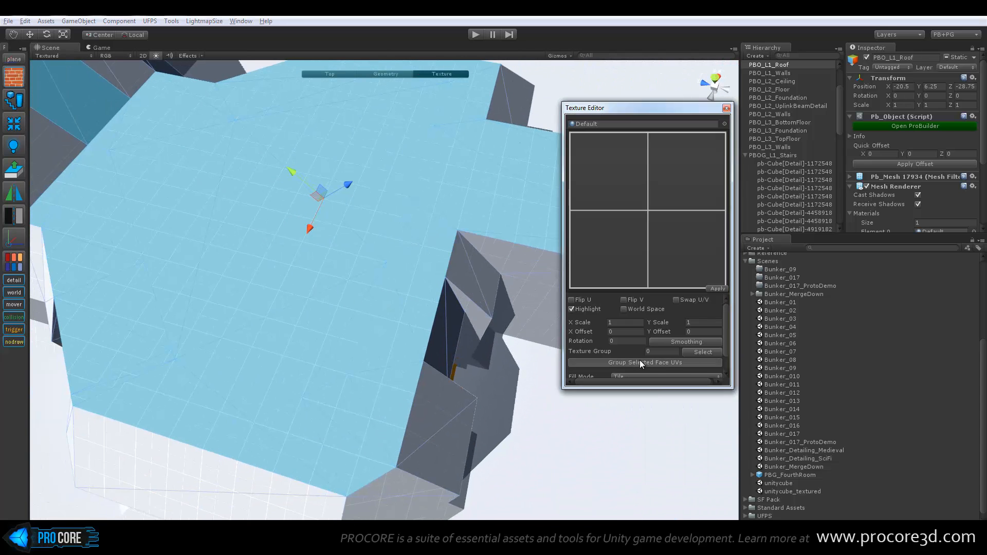
# - With the handle alignment on Plane, shift the grouped roof texture and scale it uniformly to about 2.84
pyautogui.keyDown('alt'); pyautogui.moveTo(316, 315); pyautogui.dragTo(355, 311); pyautogui.keyUp('alt')
pyautogui.click(14, 60)
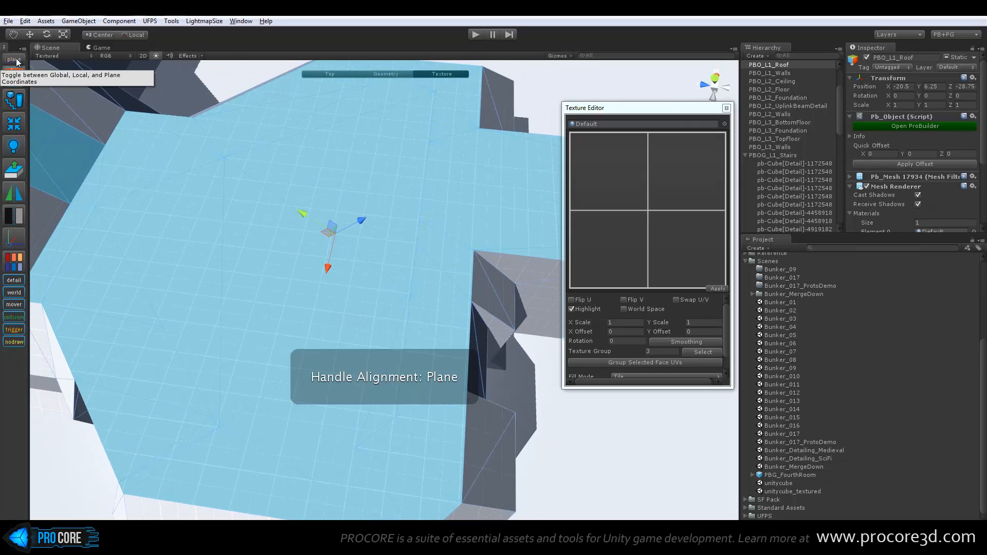
pyautogui.click(18, 62)
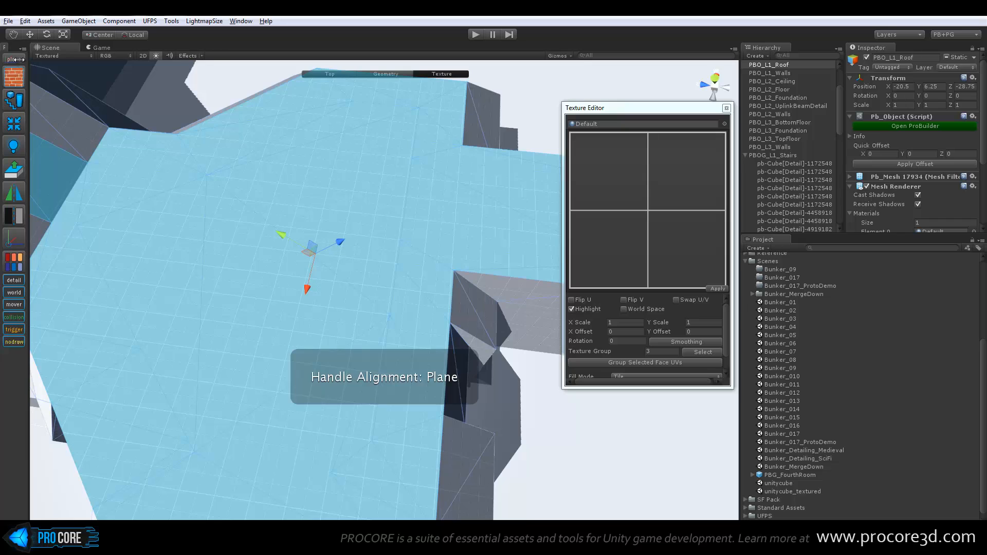
pyautogui.scroll(-4, 180, 314)
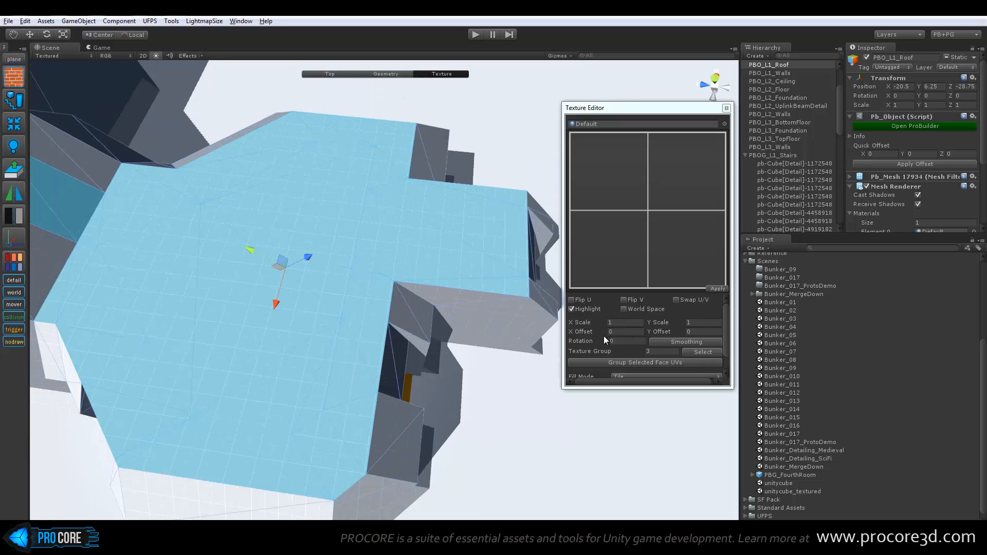
pyautogui.moveTo(280, 261)
pyautogui.mouseDown()
pyautogui.moveTo(227, 272)
pyautogui.moveTo(230, 338)
pyautogui.moveTo(322, 365)
pyautogui.moveTo(362, 306)
pyautogui.moveTo(322, 252)
pyautogui.moveTo(283, 270)
pyautogui.mouseUp()
pyautogui.moveTo(362, 250); pyautogui.dragTo(413, 185)
pyautogui.press('f')
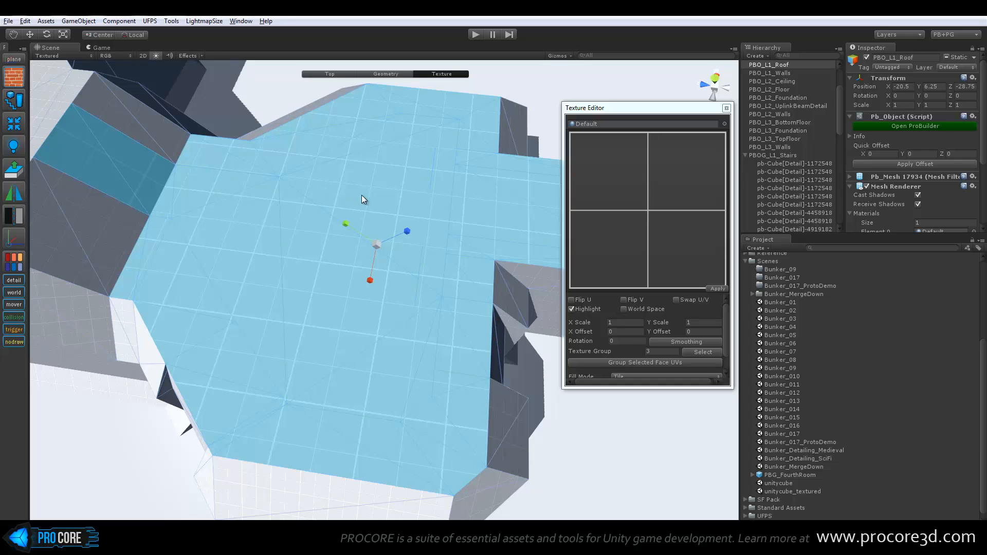
pyautogui.keyDown('alt'); pyautogui.moveTo(362, 196); pyautogui.dragTo(389, 188); pyautogui.keyUp('alt')
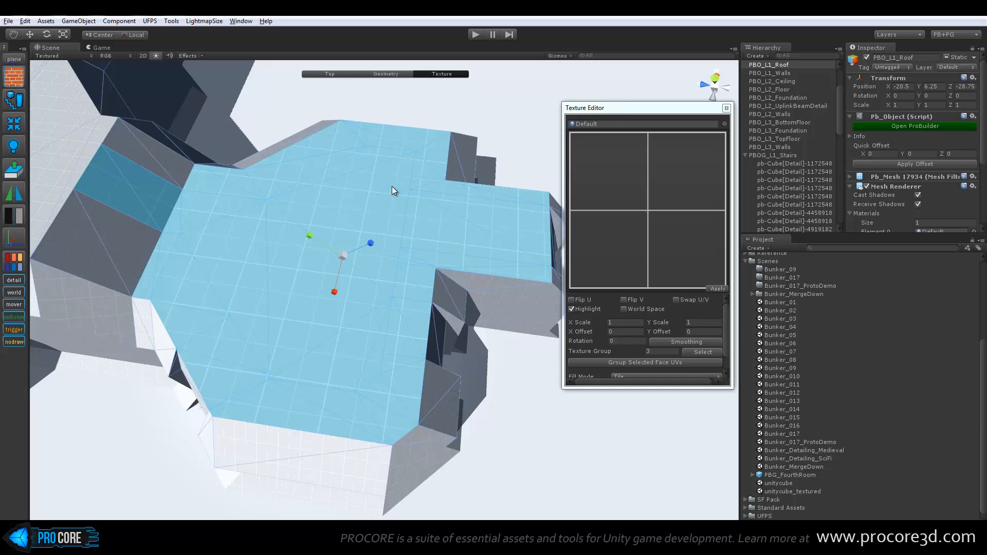
# - Select the sloped roof face and individual flat roof faces to compare their texture group numbers
pyautogui.click(125, 238)
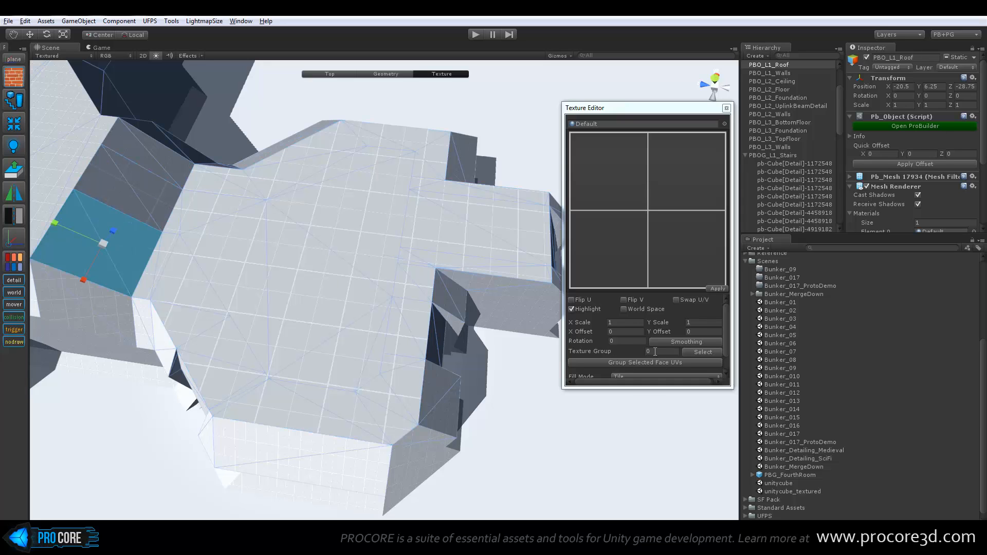
pyautogui.click(408, 293)
pyautogui.click(373, 179)
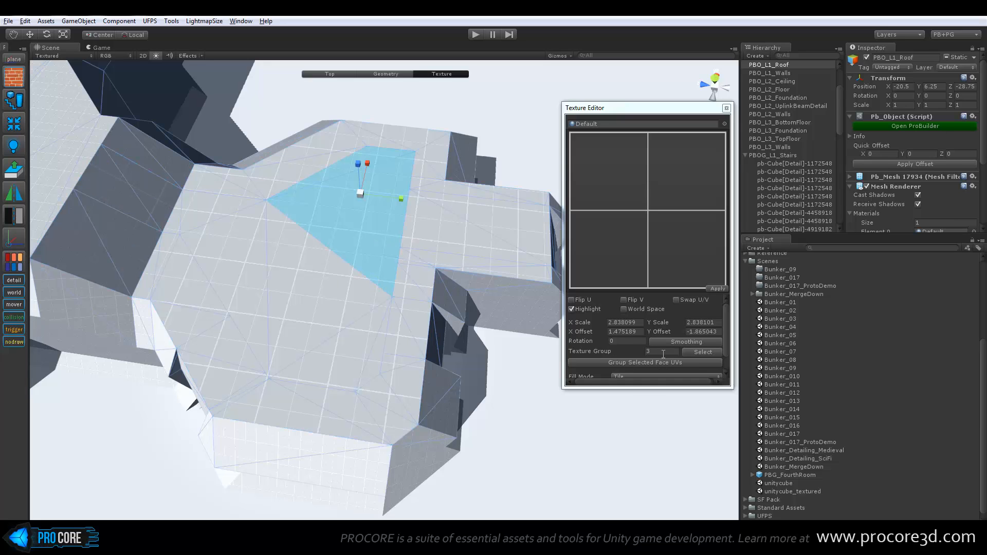
# - Select one face of the grouped roof, try to change its texture and add its whole texture group to the selection
pyautogui.click(276, 280)
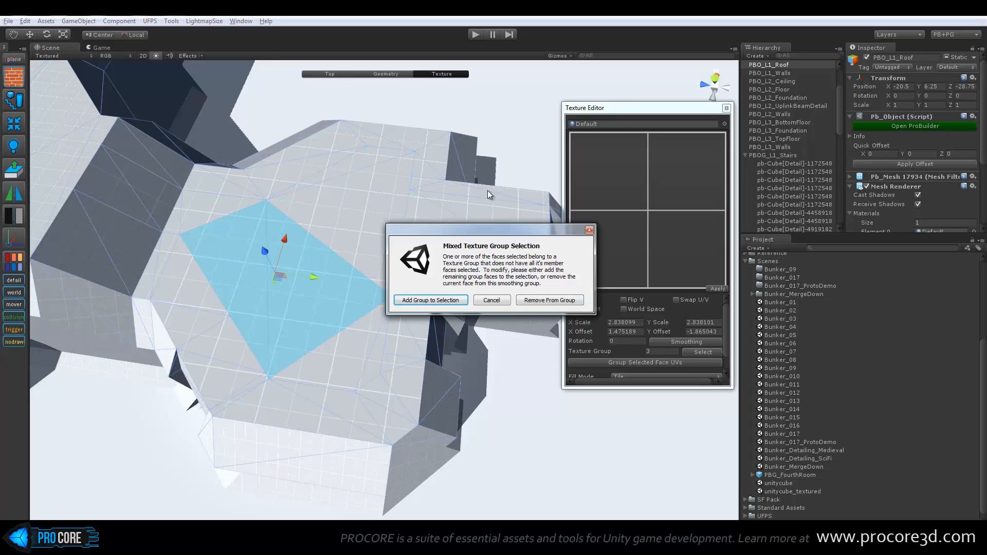
pyautogui.moveTo(501, 232); pyautogui.dragTo(451, 134)
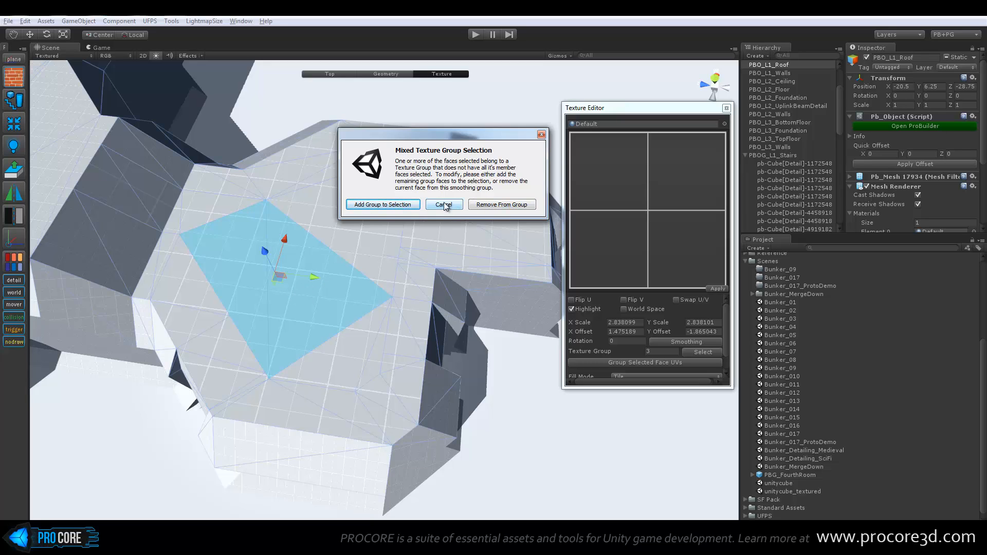
pyautogui.click(397, 204)
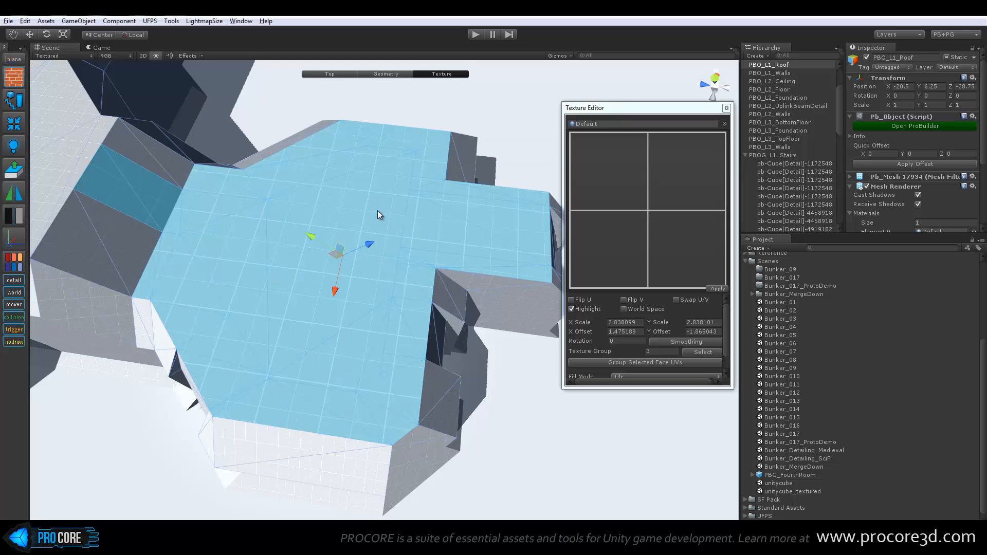
# - Shift the grouped roof texture to offsets of about 0.43 and -1.87, scale it to about 2.25, and return to object-level editing
pyautogui.moveTo(340, 253); pyautogui.dragTo(346, 292)
pyautogui.moveTo(347, 252)
pyautogui.mouseDown()
pyautogui.moveTo(362, 275)
pyautogui.moveTo(375, 237)
pyautogui.moveTo(368, 323)
pyautogui.moveTo(356, 246)
pyautogui.mouseUp()
pyautogui.keyDown('alt'); pyautogui.moveTo(555, 267); pyautogui.dragTo(386, 276); pyautogui.keyUp('alt')
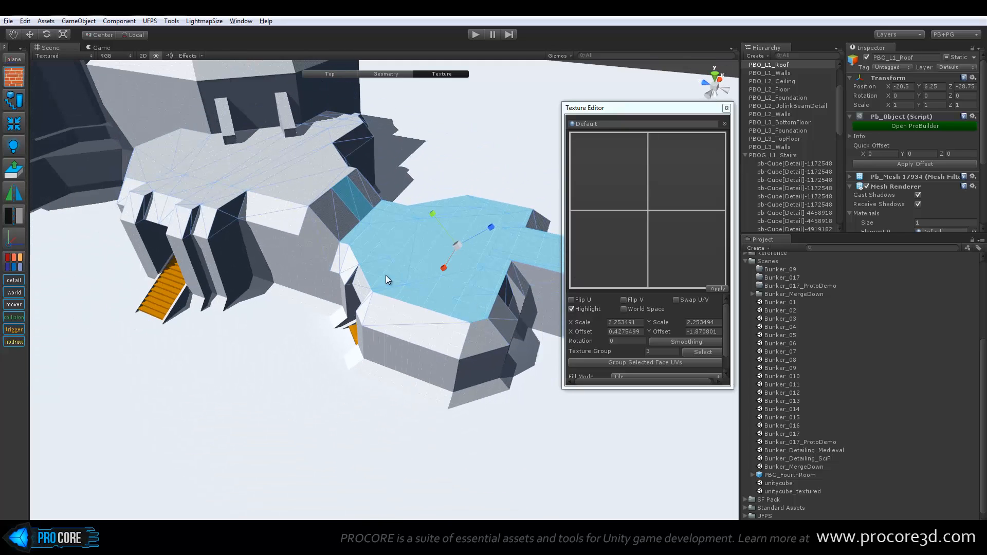
pyautogui.keyDown('alt'); pyautogui.moveTo(278, 217); pyautogui.dragTo(358, 200); pyautogui.keyUp('alt')
pyautogui.press('Escape')
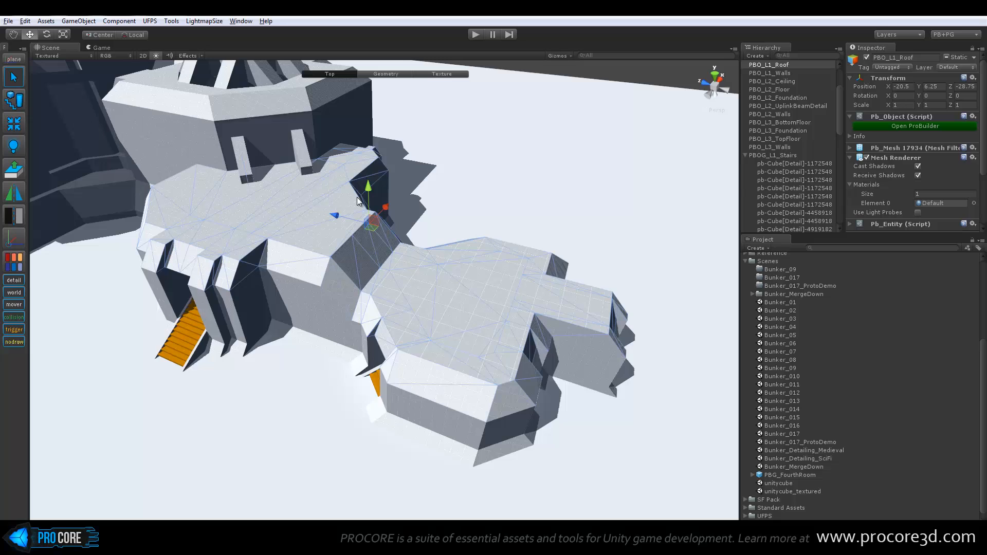